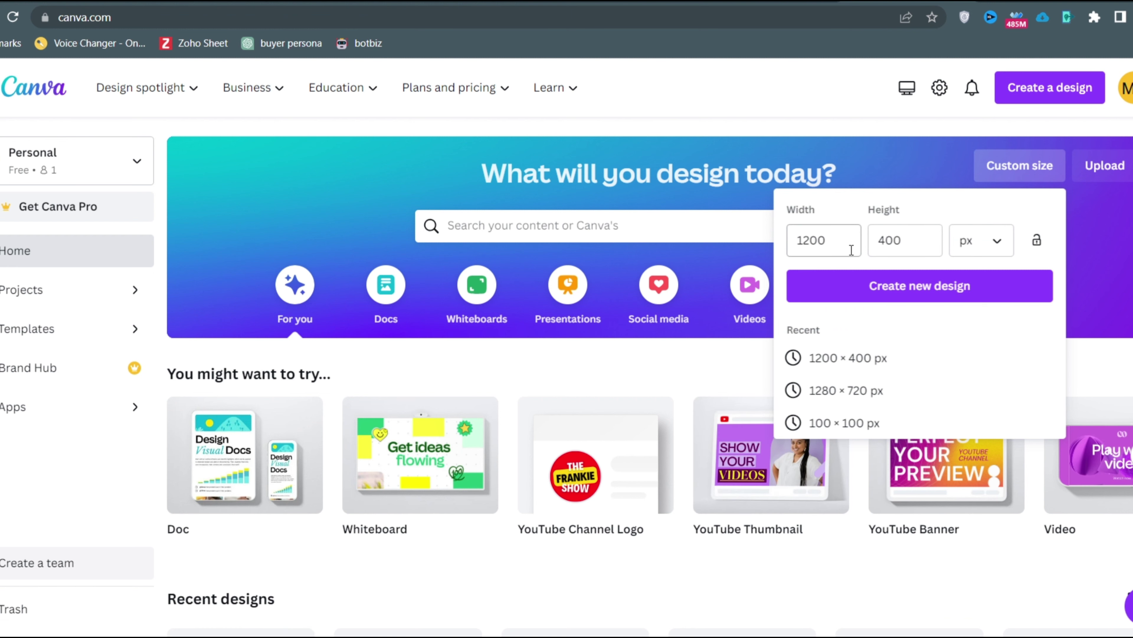
- Create a new custom-size design 400 px wide and 400 px high
double_click(837, 241)
key(BackSpace)
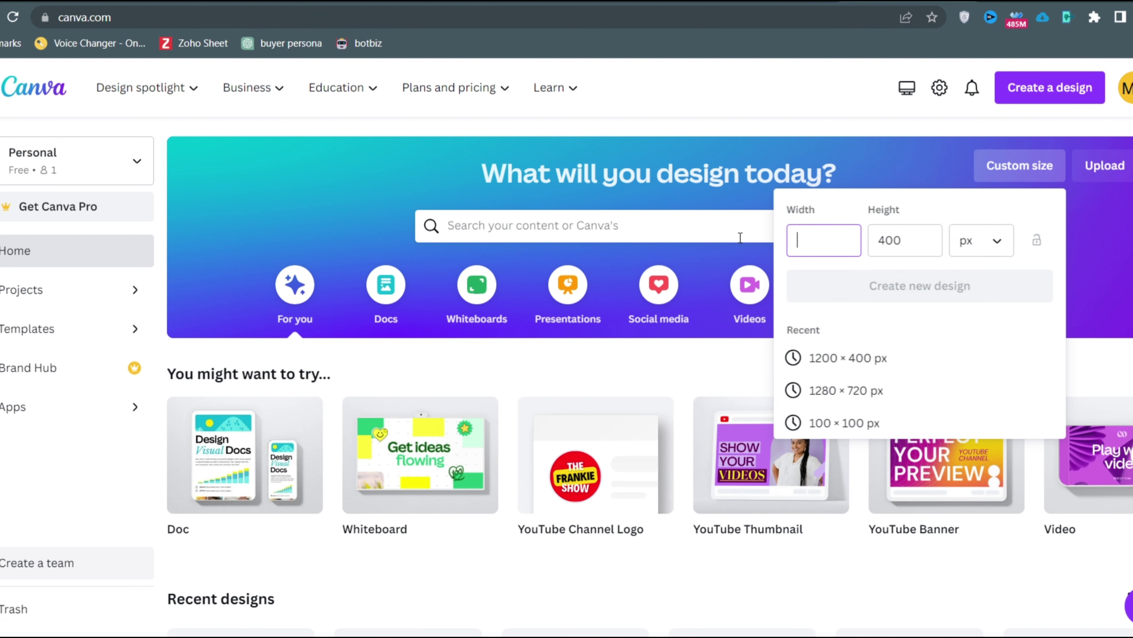
text(400)
key(Return)
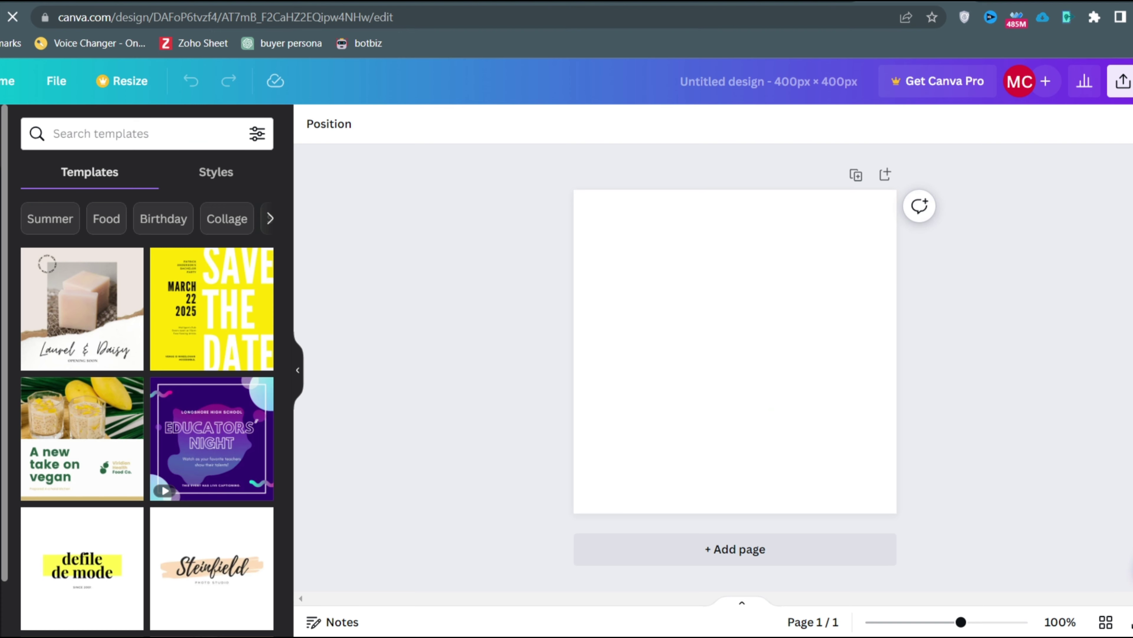
- Search the elements for "lose weight", fill the canvas with the photo of feet on a bathroom scale, and open the sharing options
click(115, 134)
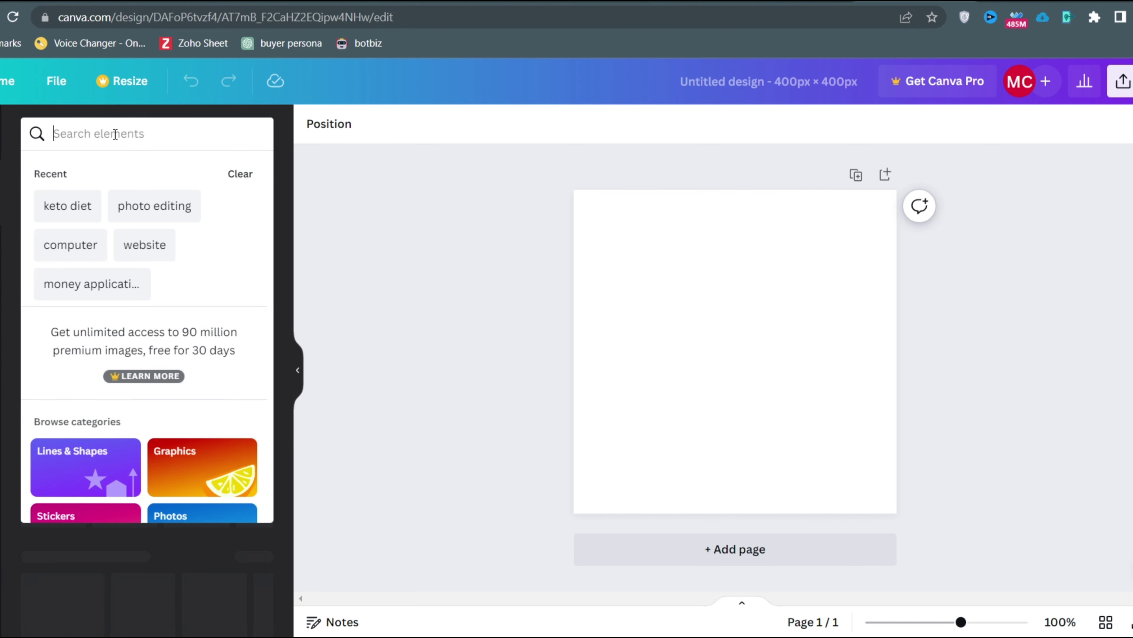
text(lose weight)
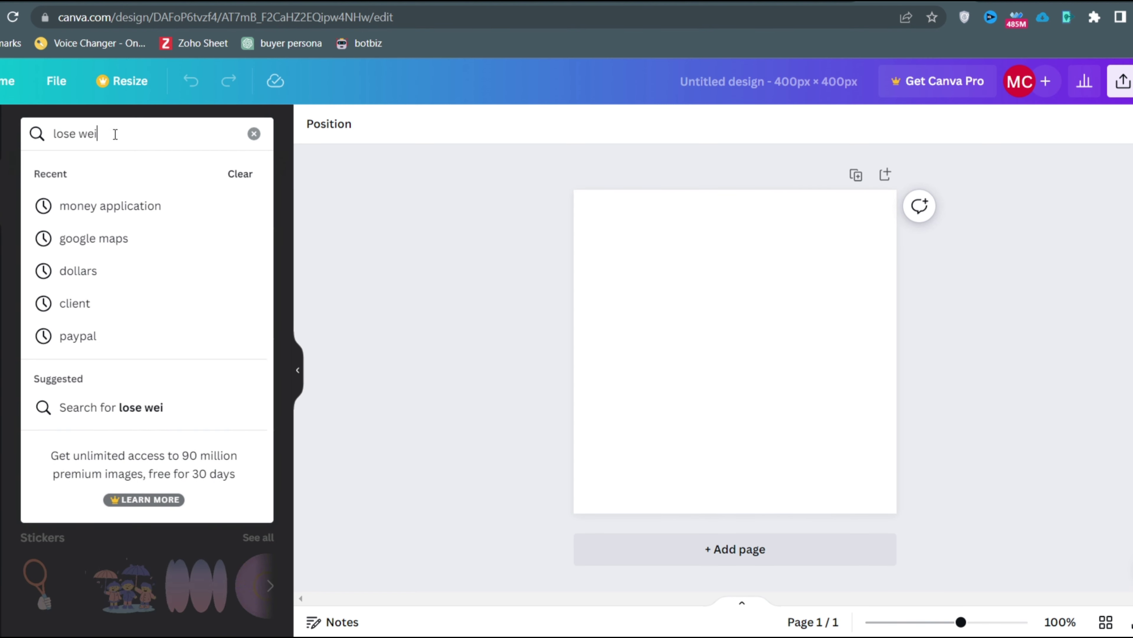
key(Return)
drag(589, 370, 838, 424)
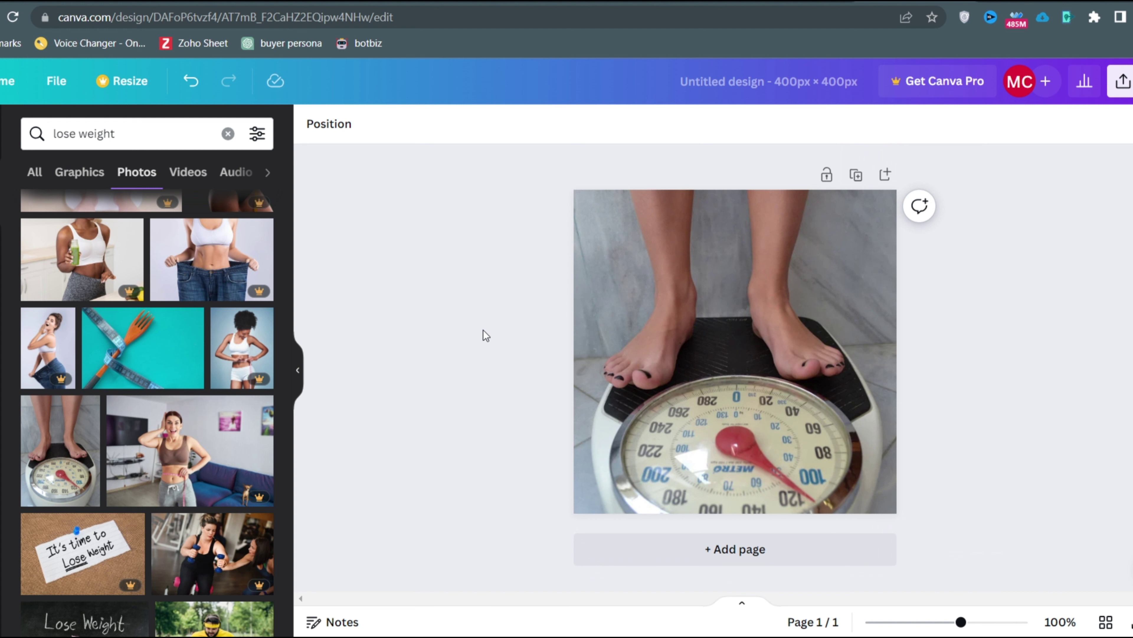
click(1121, 81)
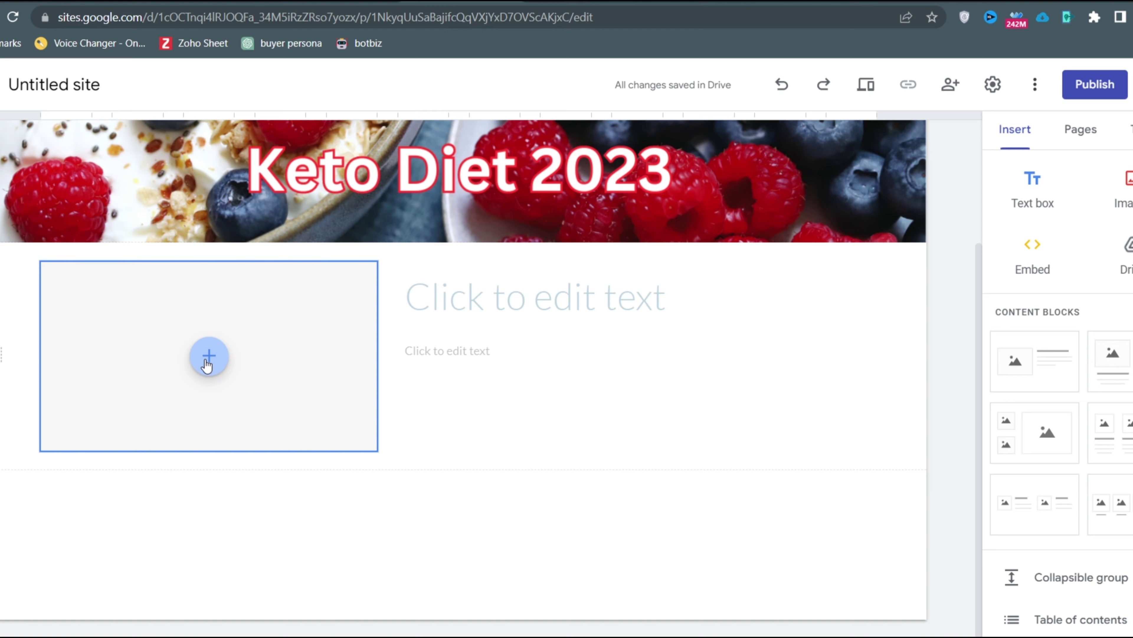
- In Google Sites, upload "Untitled design (1)" from Downloads into the empty image placeholder below the banner
click(209, 355)
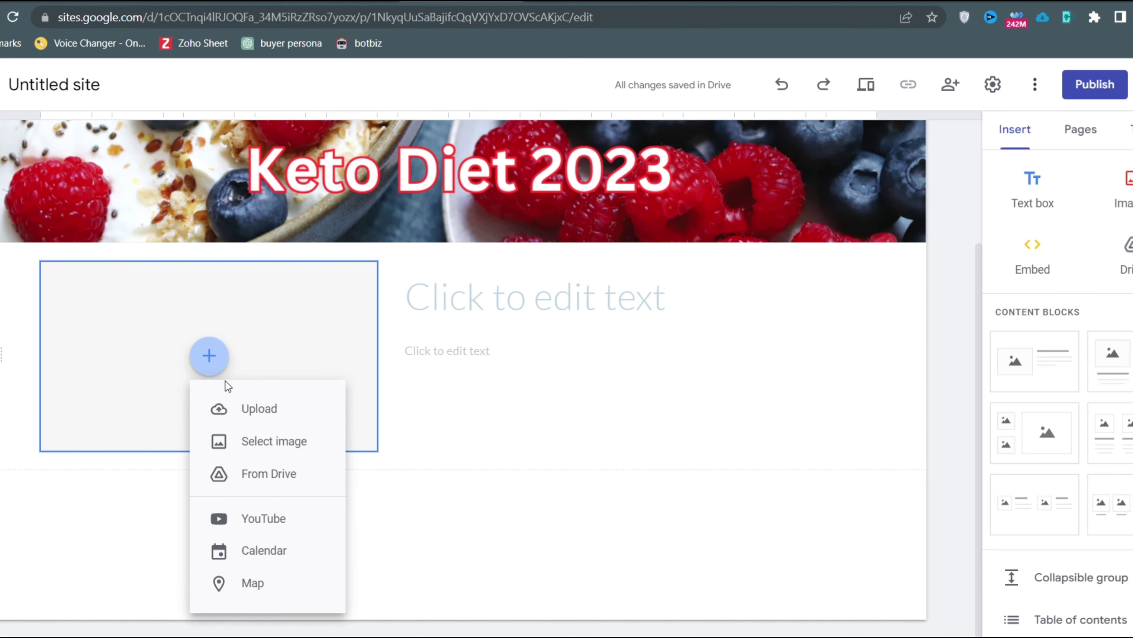
click(251, 403)
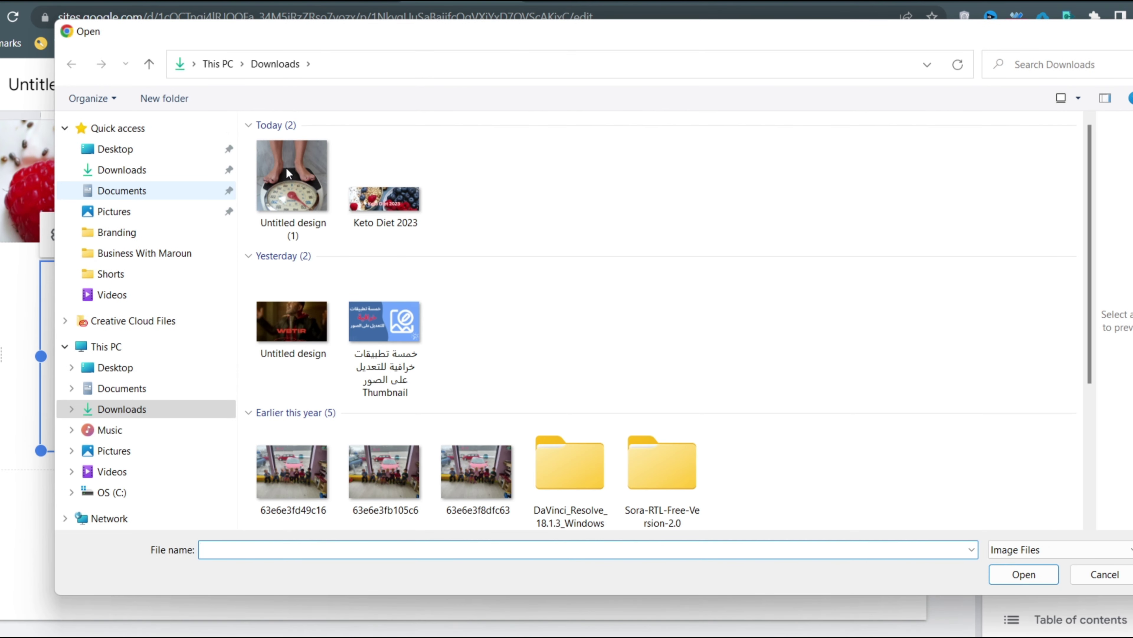
click(292, 172)
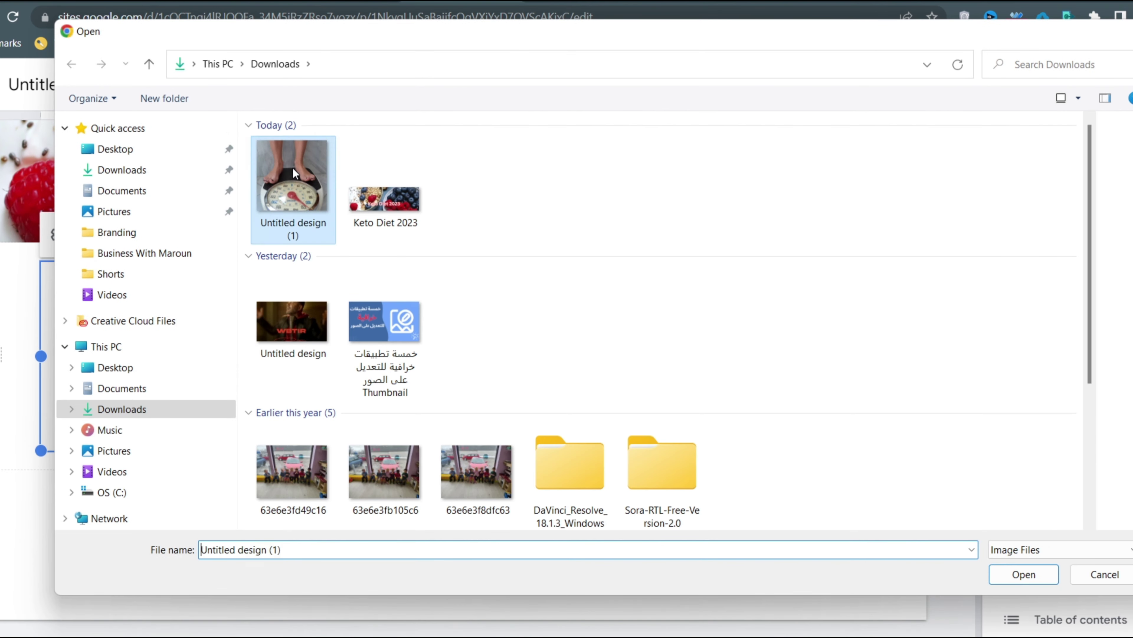
double_click(292, 172)
click(536, 297)
- Open ChatGPT in a new browser tab and dismiss the service status error
key(ctrl+t)
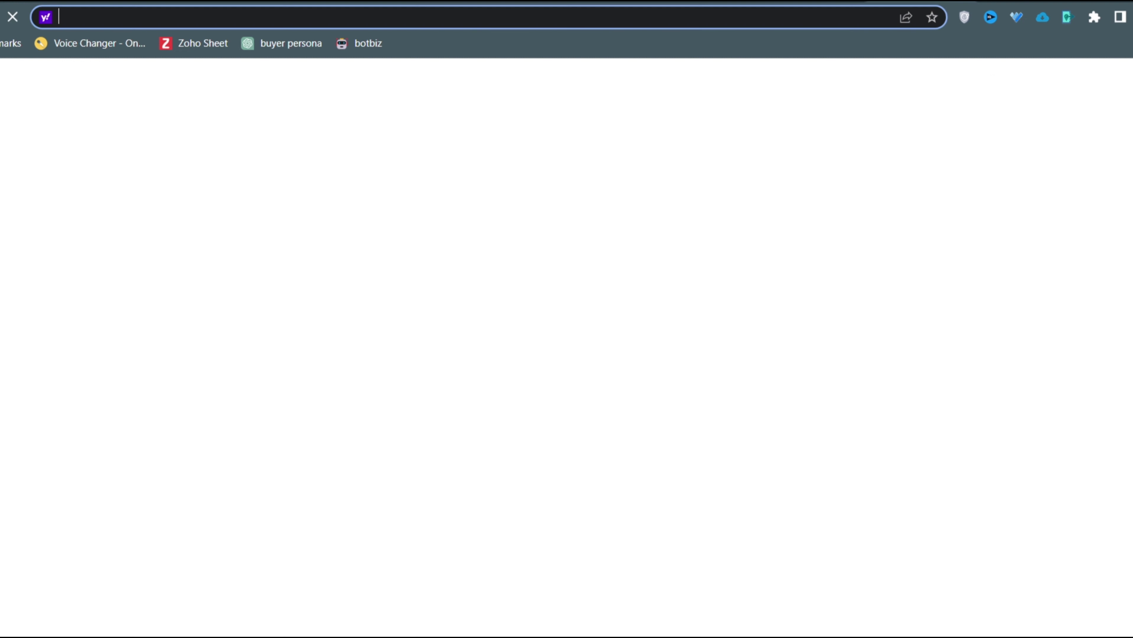
text(chat)
key(Return)
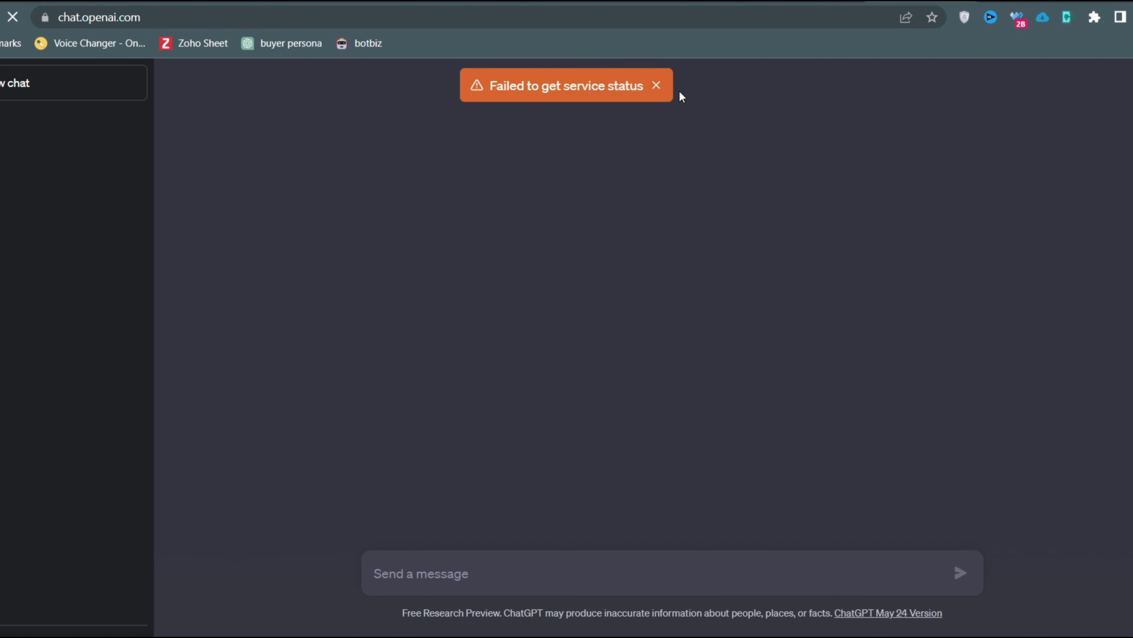
click(657, 86)
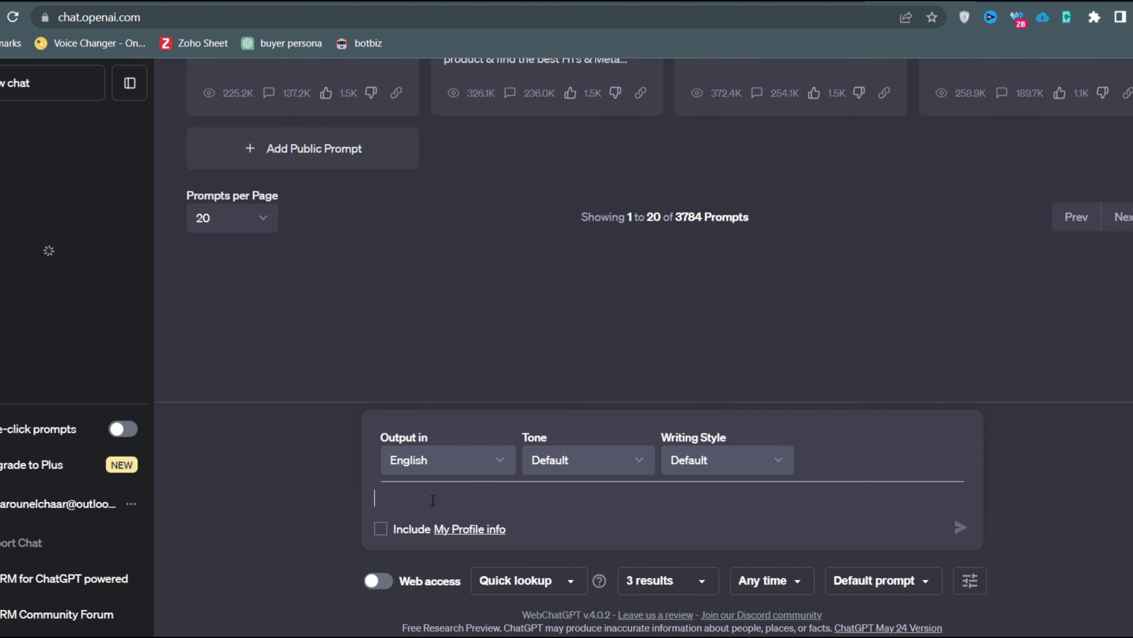
- Ask ChatGPT to "provide me top 5 titles related to keto diet"
click(433, 500)
text(provide )
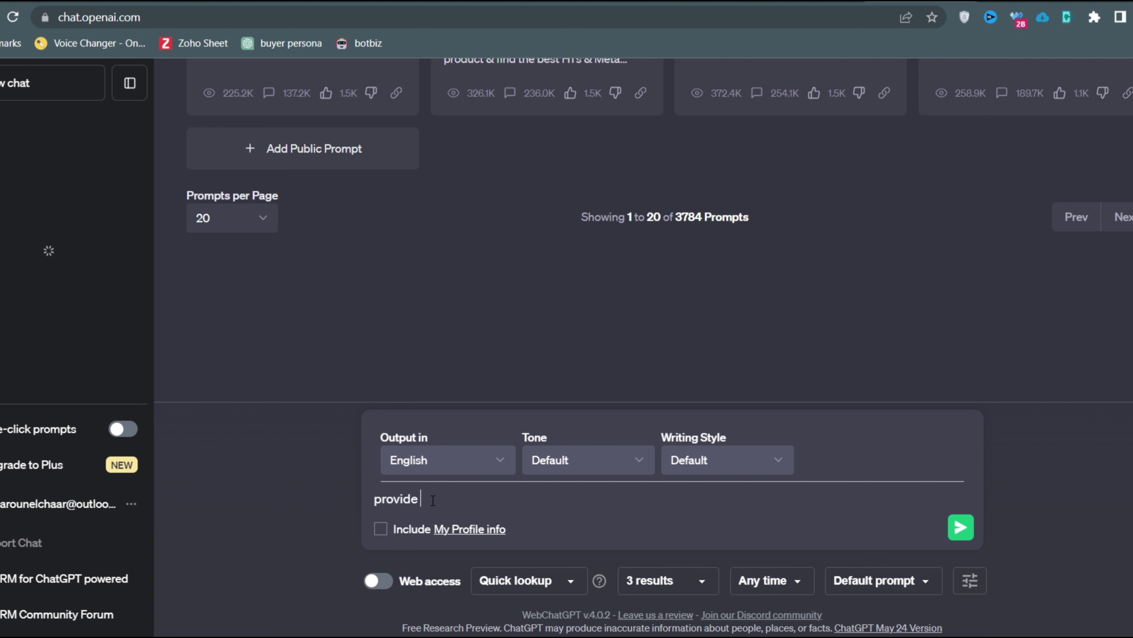
text(me top 5 titles related to ke)
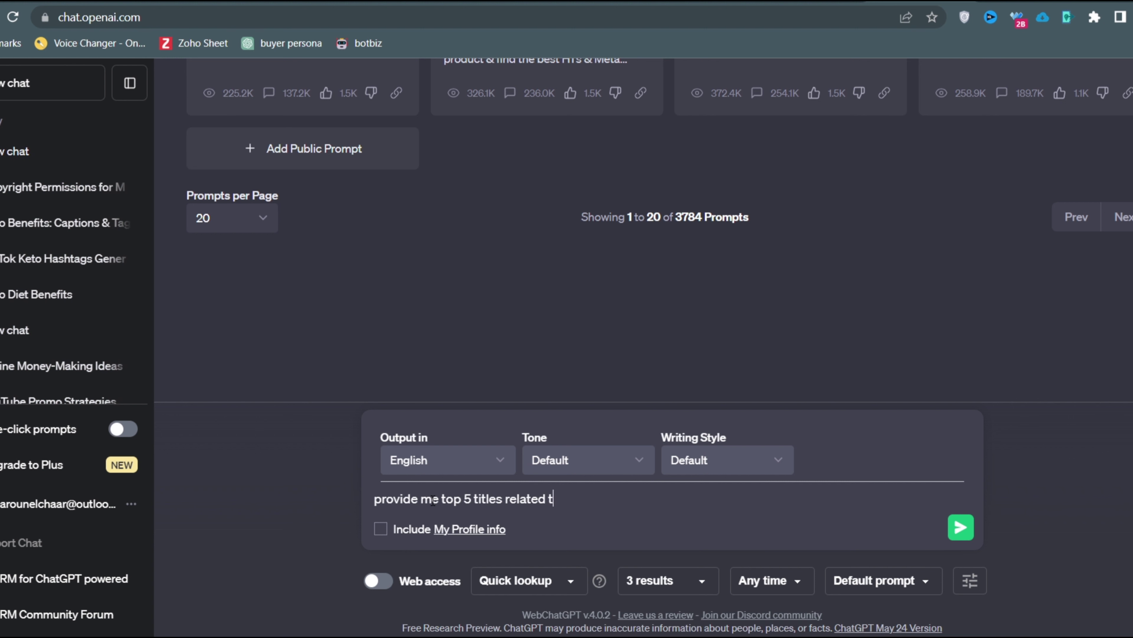
text(to diet)
key(Return)
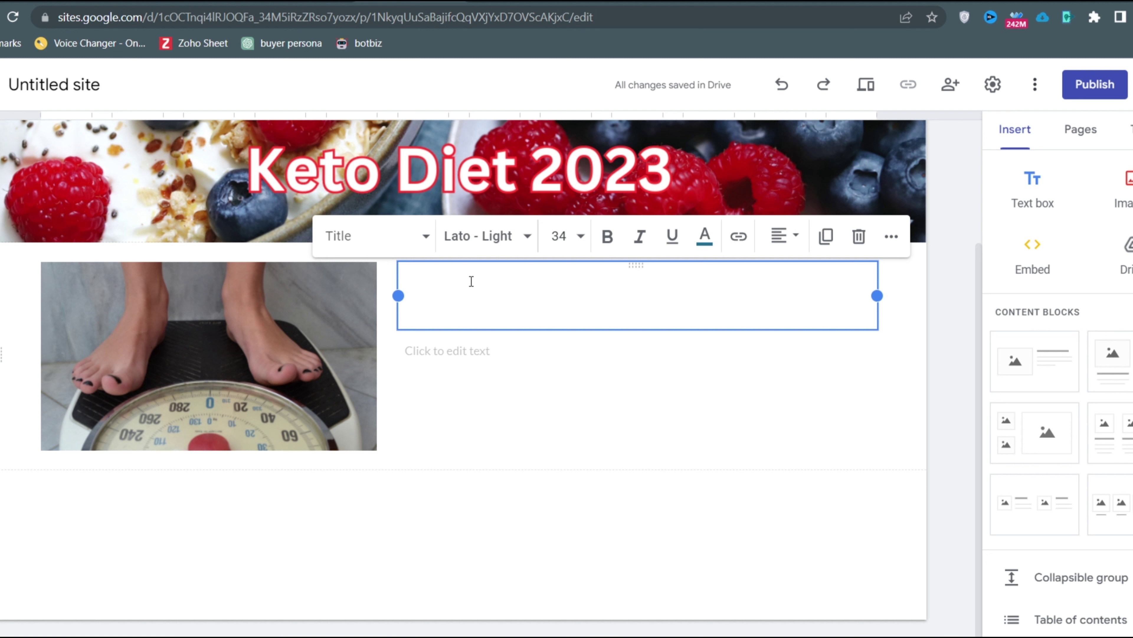
- In Google Sites, enter "The Ultimate Guide to the Keto Diet: How to Achieve Rapid Weight Loss and Optimal Health" as the heading beside the photo and copy it
text(The Ultimate Guide to the Keto Diet: How to Achieve Rapid Weight Loss and Optimal Health)
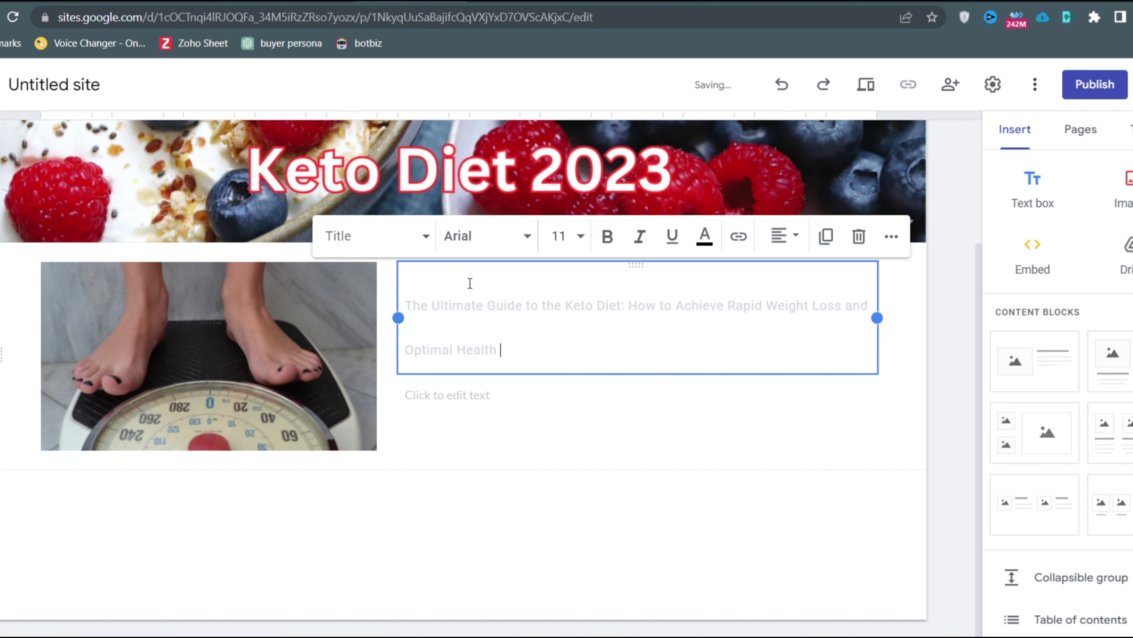
drag(509, 353, 402, 298)
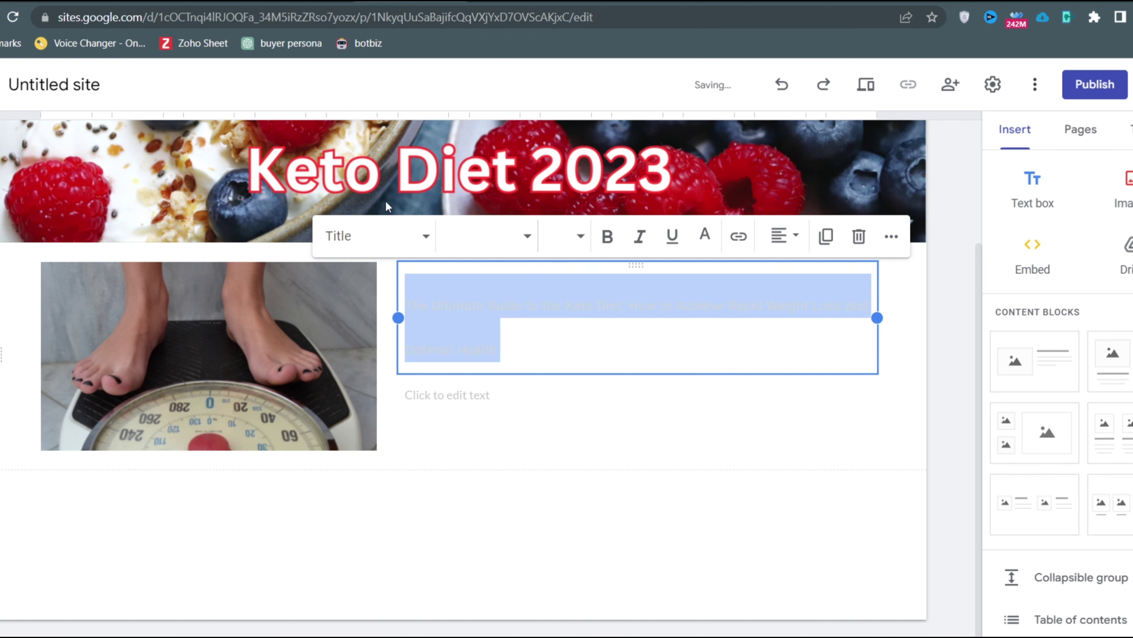
drag(541, 353, 406, 297)
key(ctrl+c)
- Set the font size of the heading beside the scale photo to 14
click(580, 235)
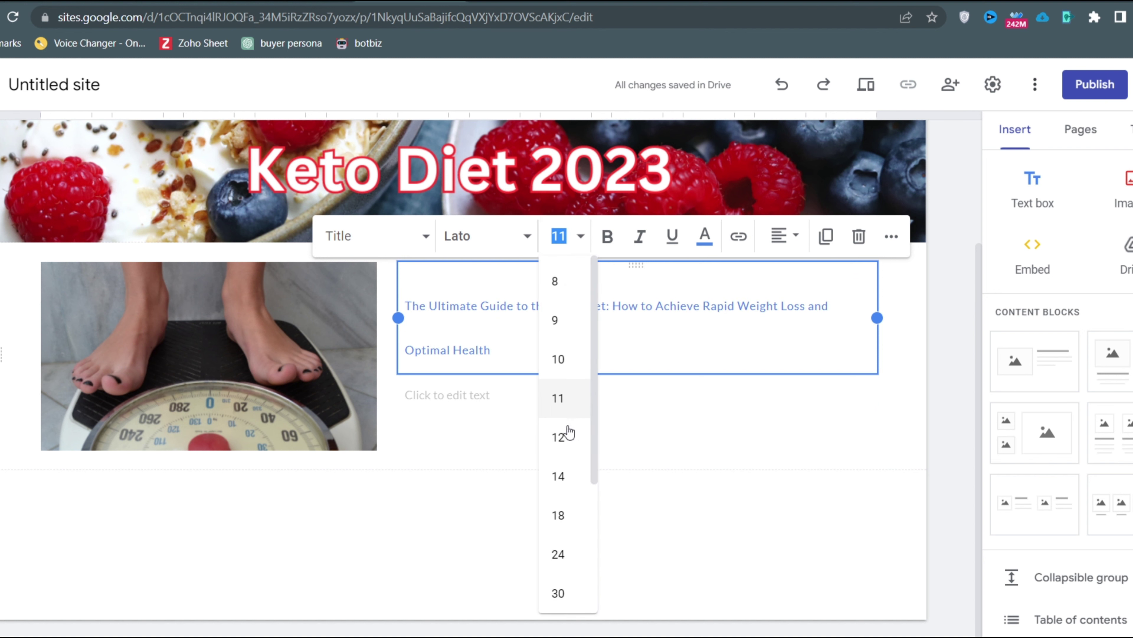
click(565, 472)
click(592, 506)
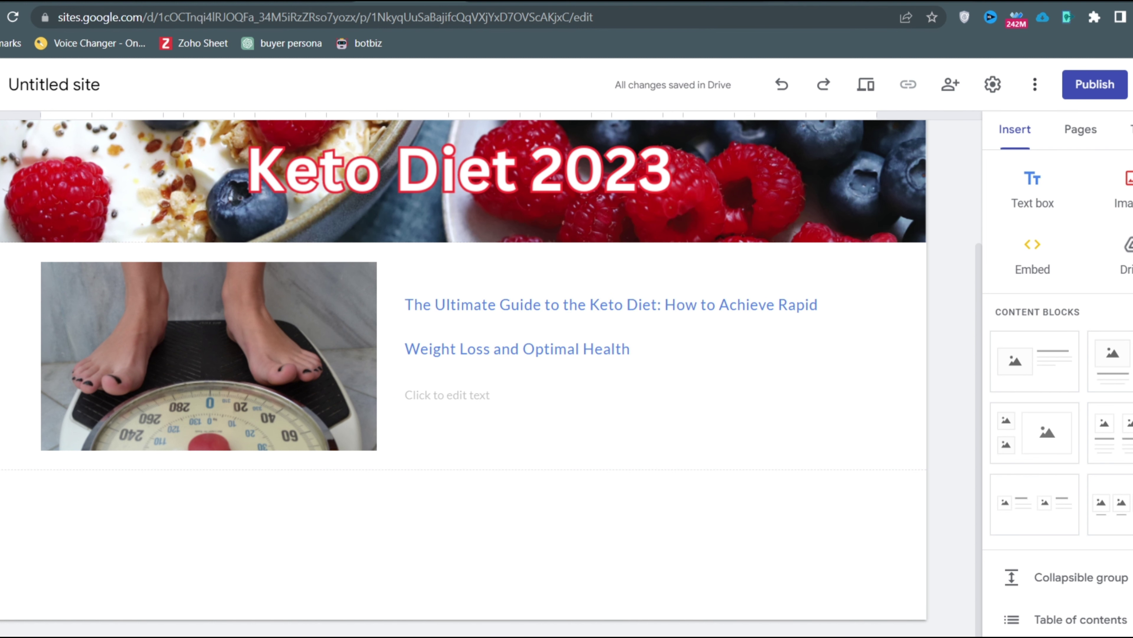
- Switch to ChatGPT, start a new chat and choose the public prompt "Fully SEO Optimized Article including FAQ's"
key(ctrl+Tab)
click(27, 85)
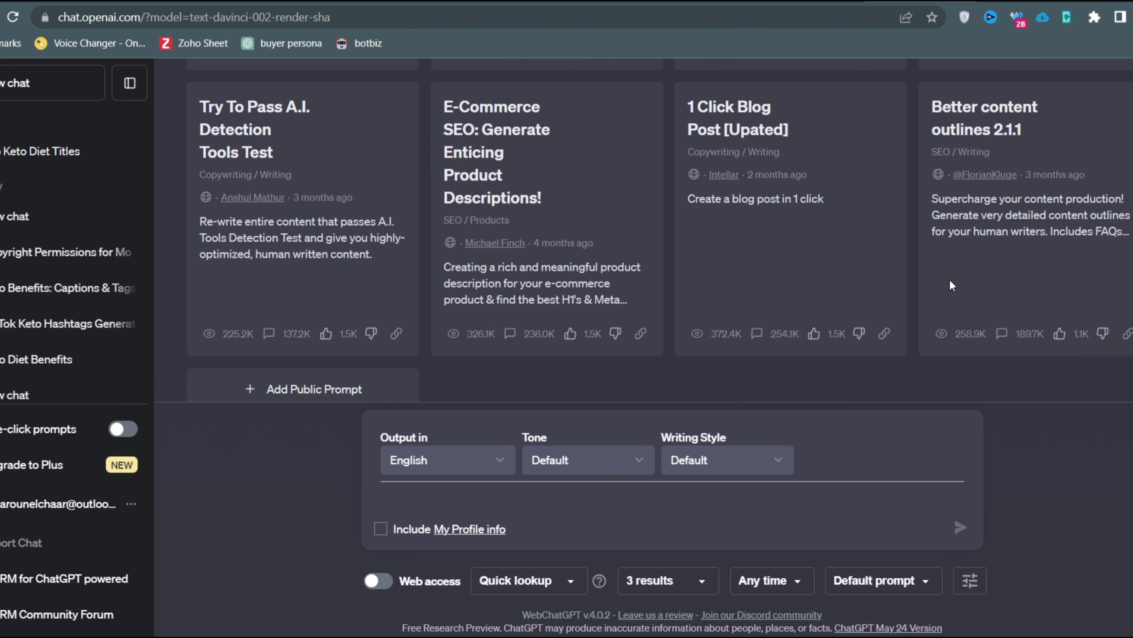
scroll(950, 286, up, 10)
scroll(951, 285, up, 5)
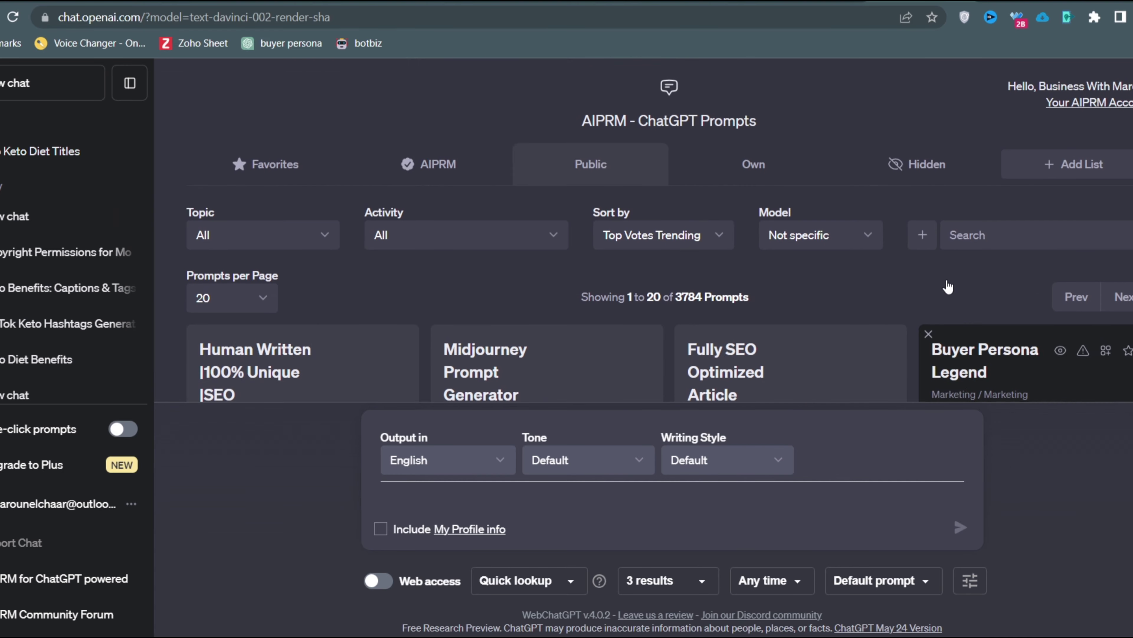
scroll(948, 285, down, 3)
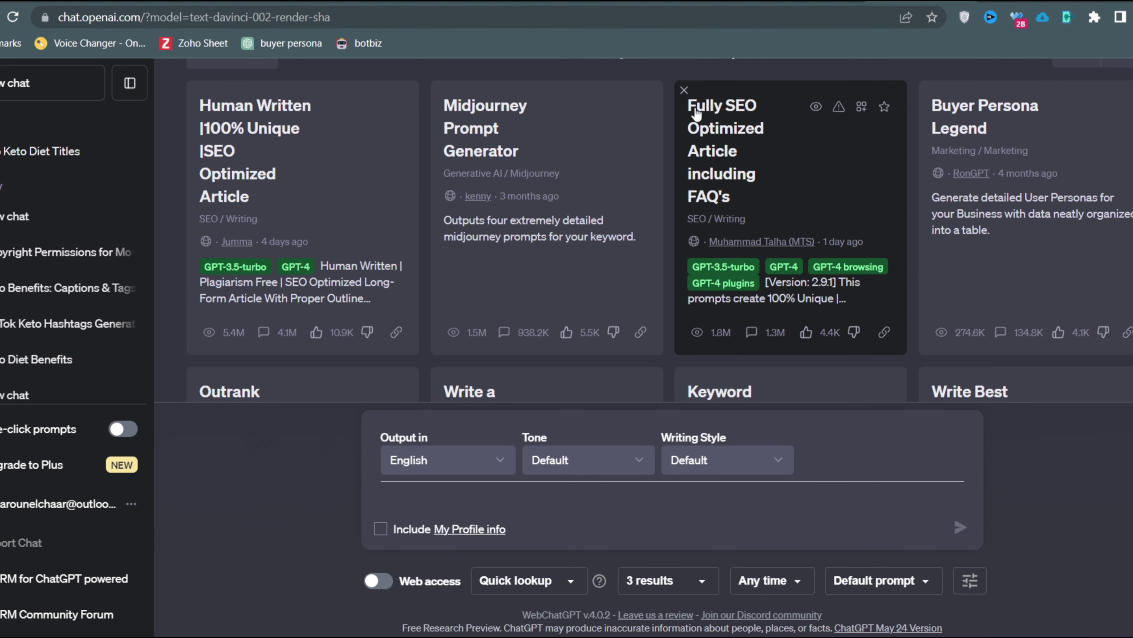
click(724, 170)
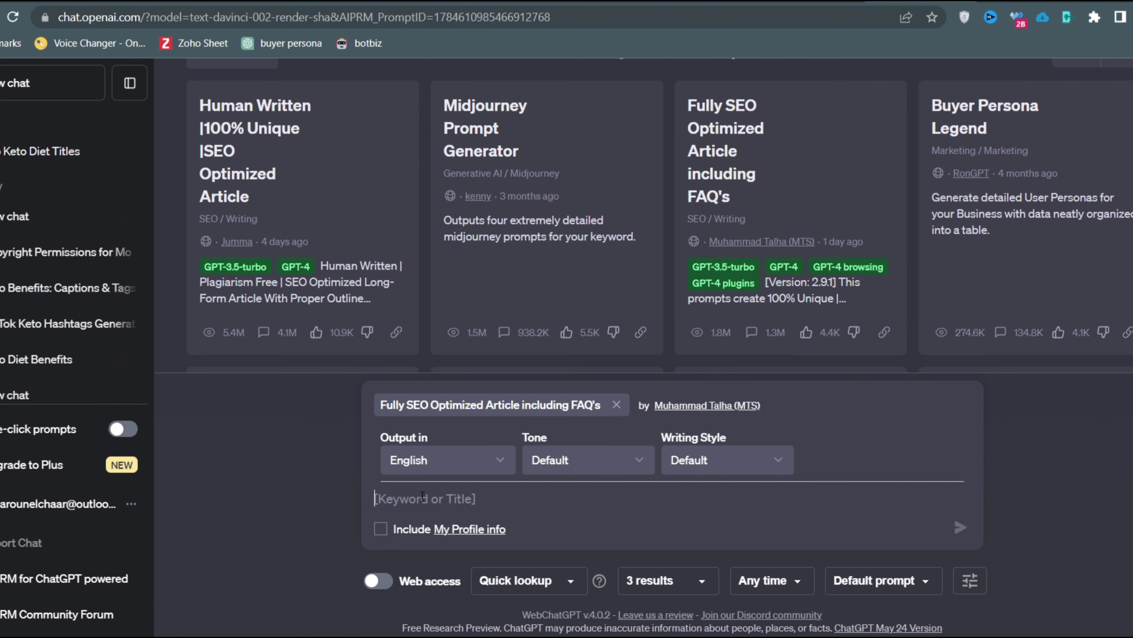
- Submit "[The Ultimate Guide to the Keto Diet: How to Achieve Rapid Weight Loss and Optimal Health]" as the title for the article prompt
text([)
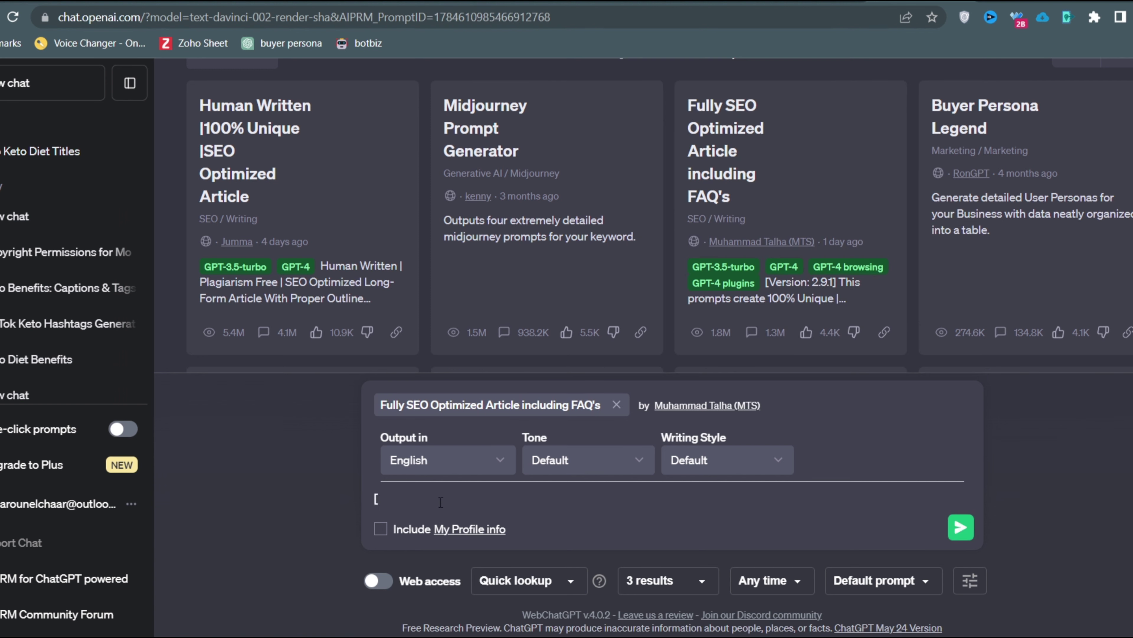
key(ctrl+v)
text(])
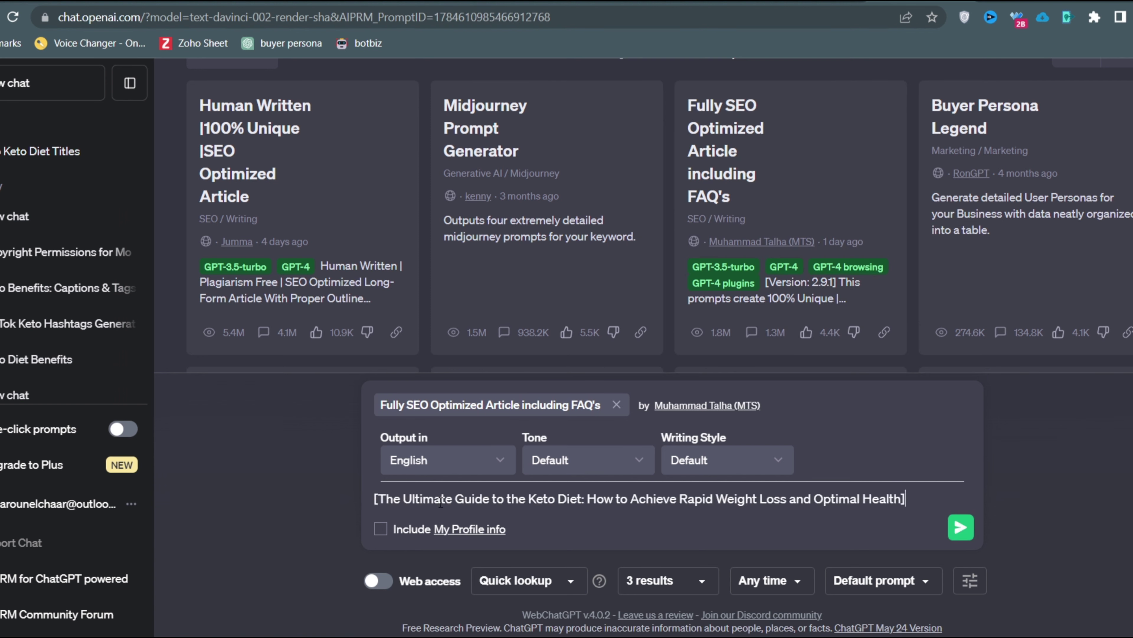
key(Return)
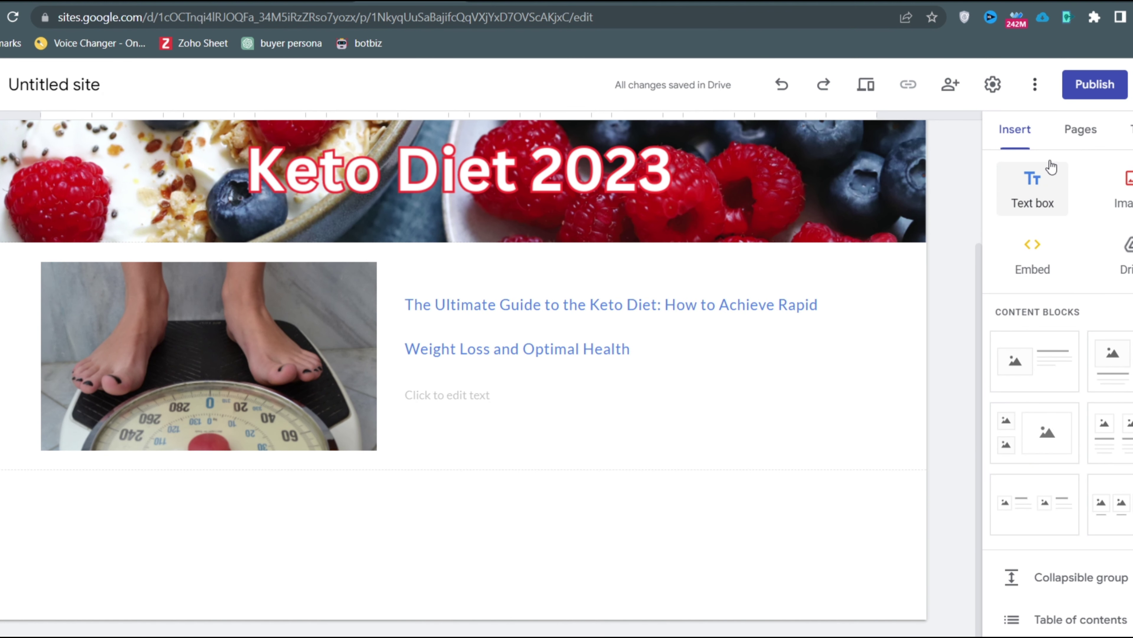
- Switch to Google Sites and add a new page named "The Ultimate Guide to the Keto Diet: How to Achieve Rapid Weight Loss and O"
click(1084, 130)
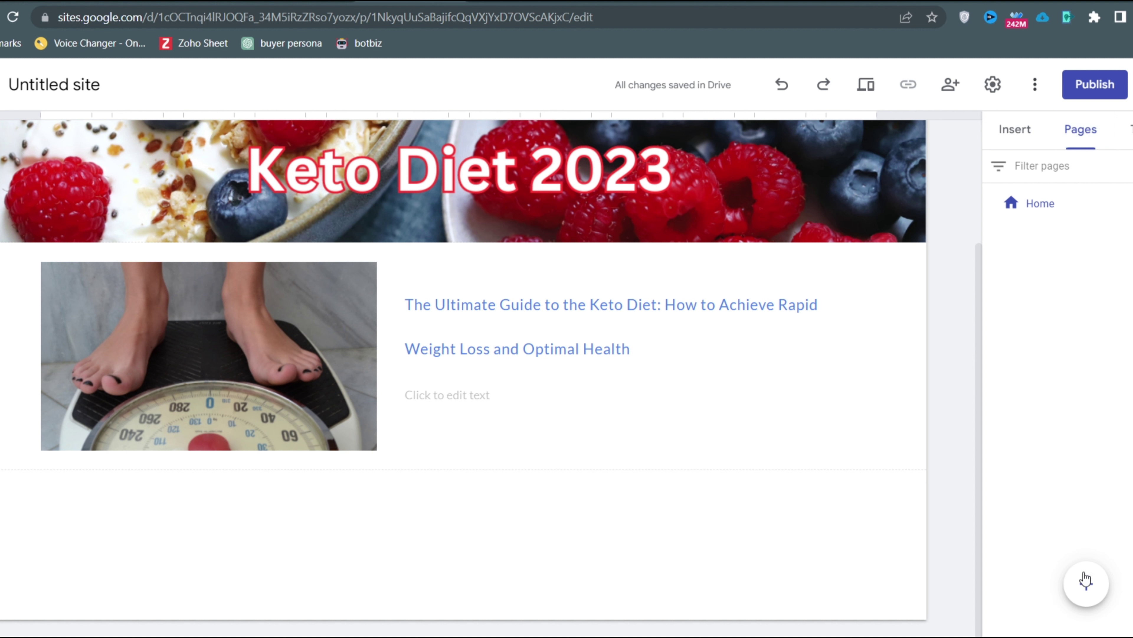
click(1087, 584)
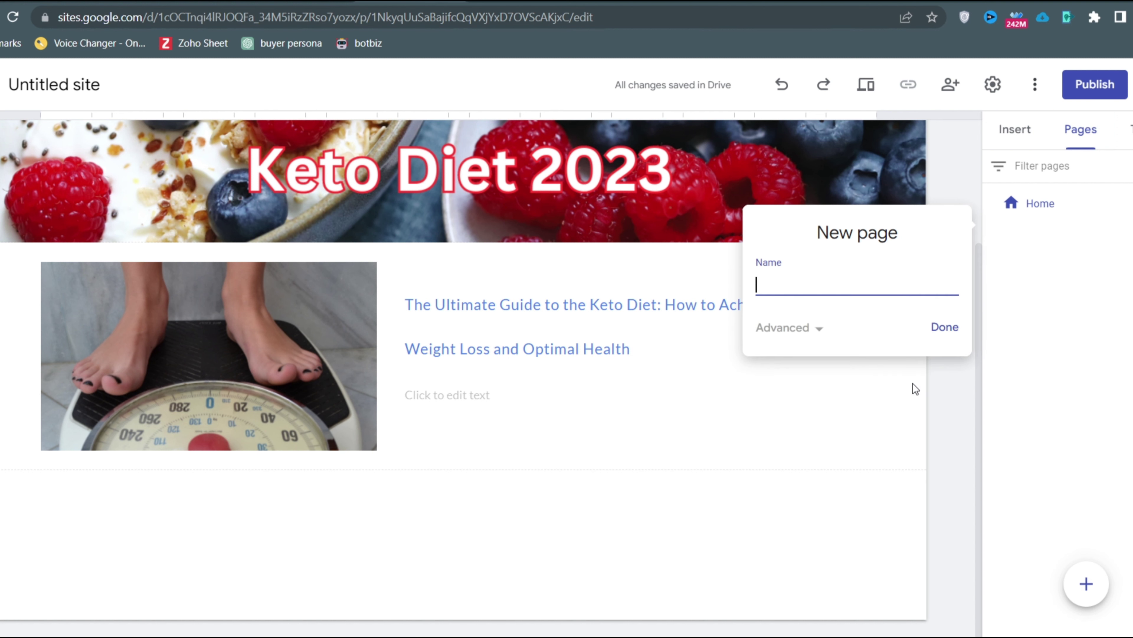
text(The Ultimate Guide to the Keto Diet: How to Achieve Rapid Weight Loss and O)
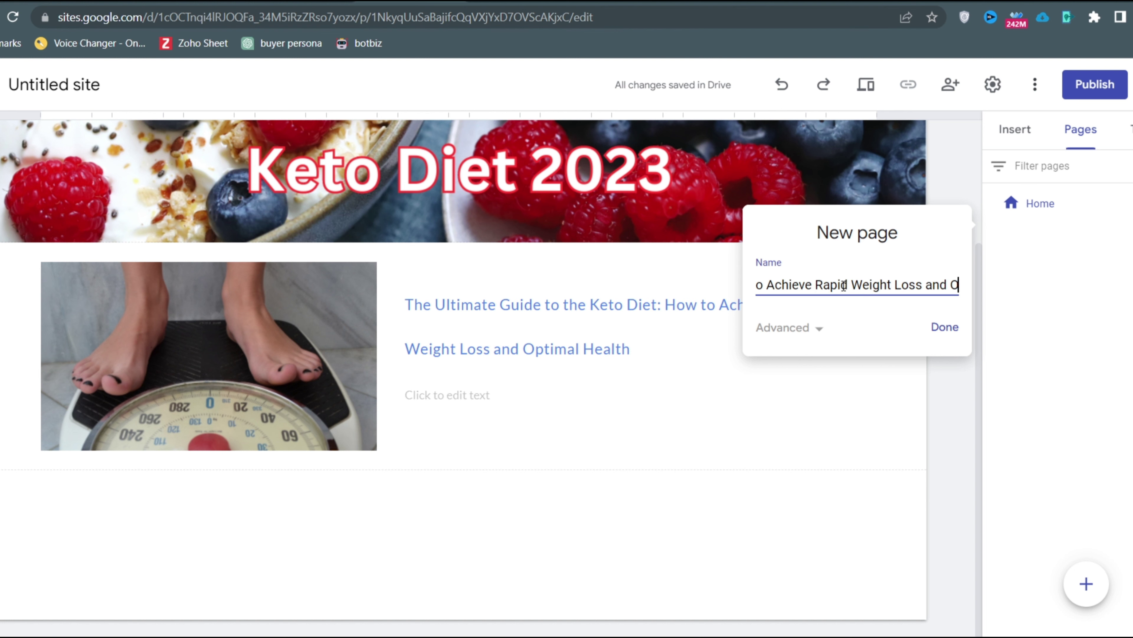
click(944, 328)
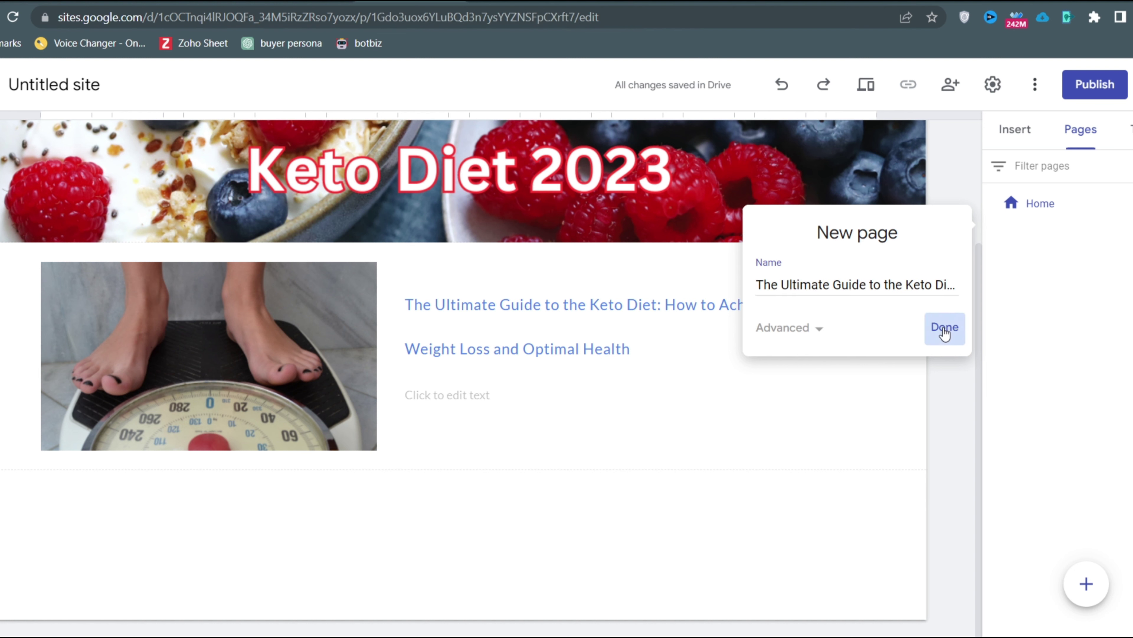
scroll(555, 369, down, 3)
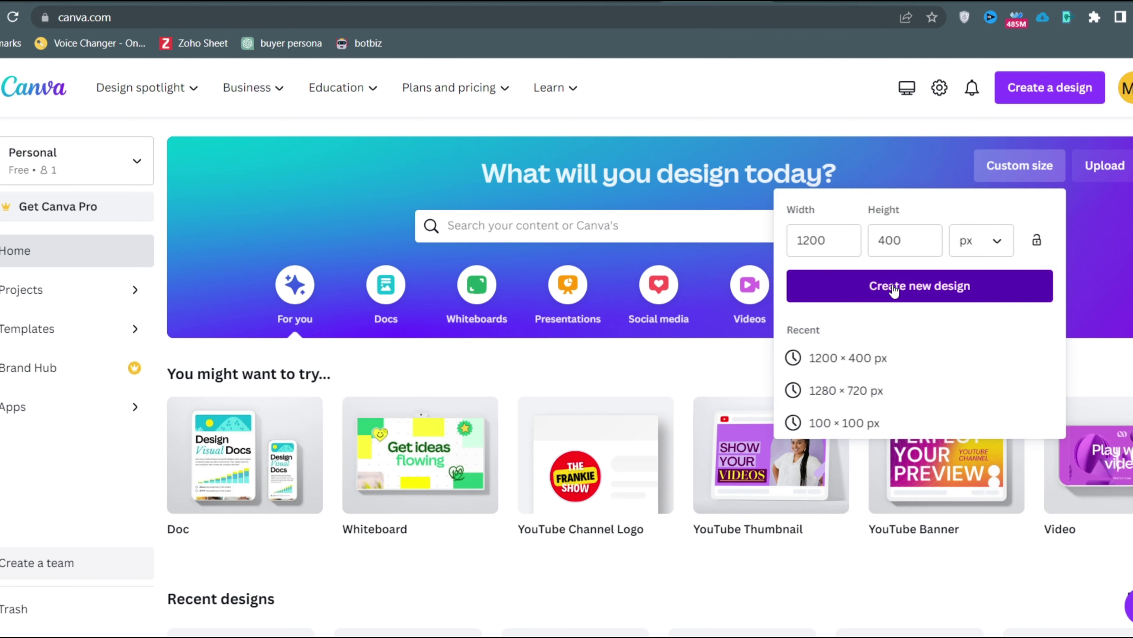
- Create a new 1200 × 400 px design in Canva and search its photos for "lose weight keto"
click(801, 281)
click(104, 135)
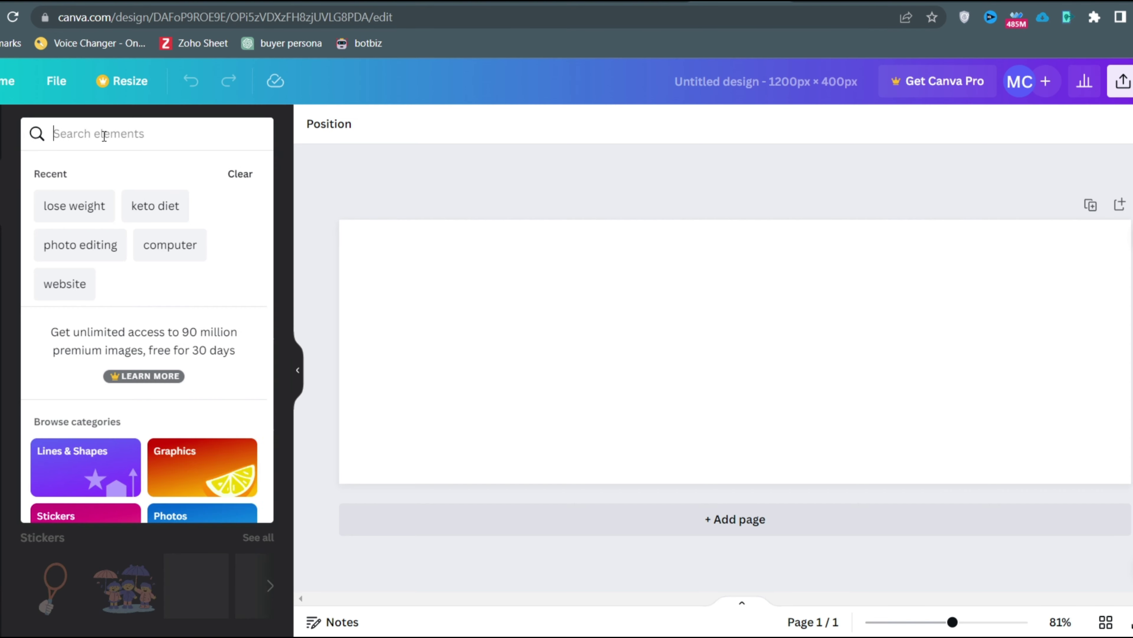
text(lo)
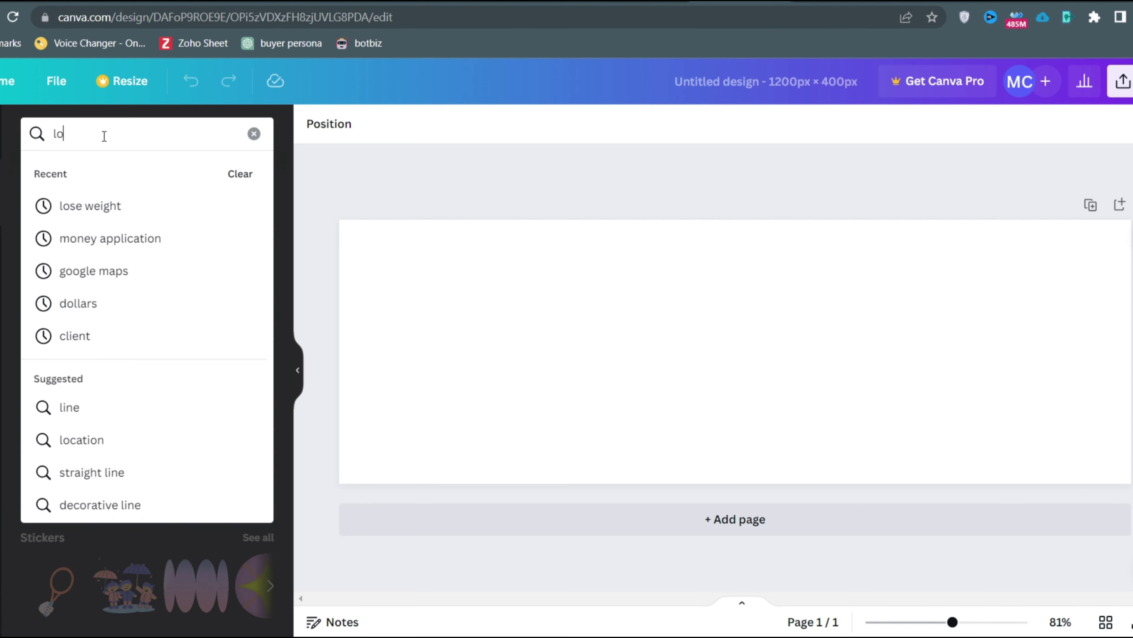
text(se weight keto)
key(Return)
click(137, 171)
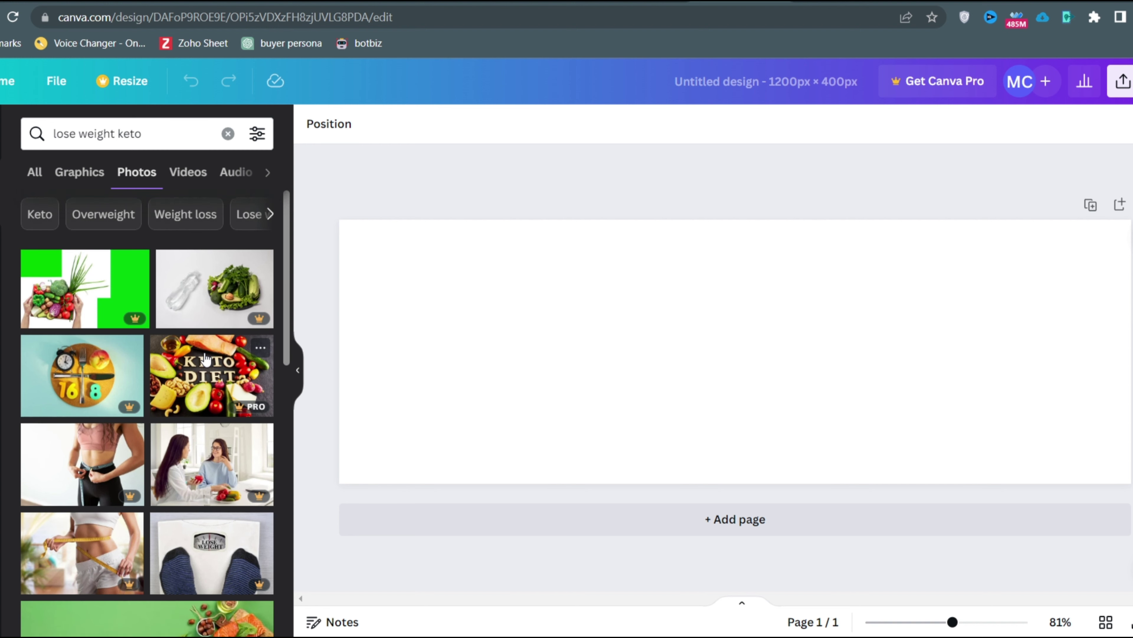
scroll(206, 359, down, 10)
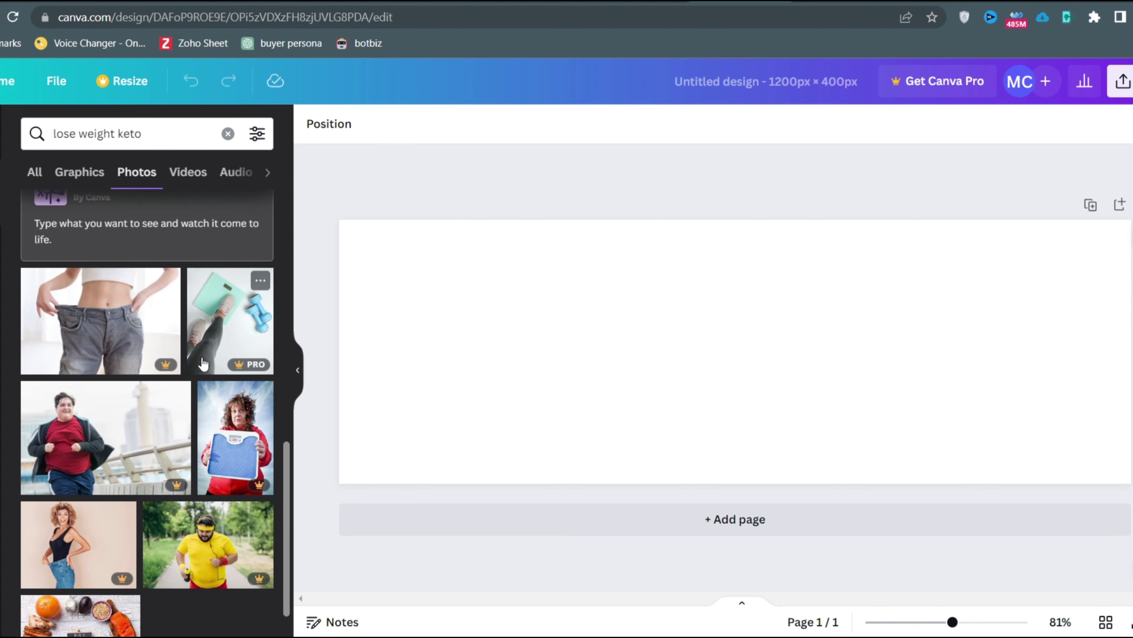
scroll(203, 364, down, 5)
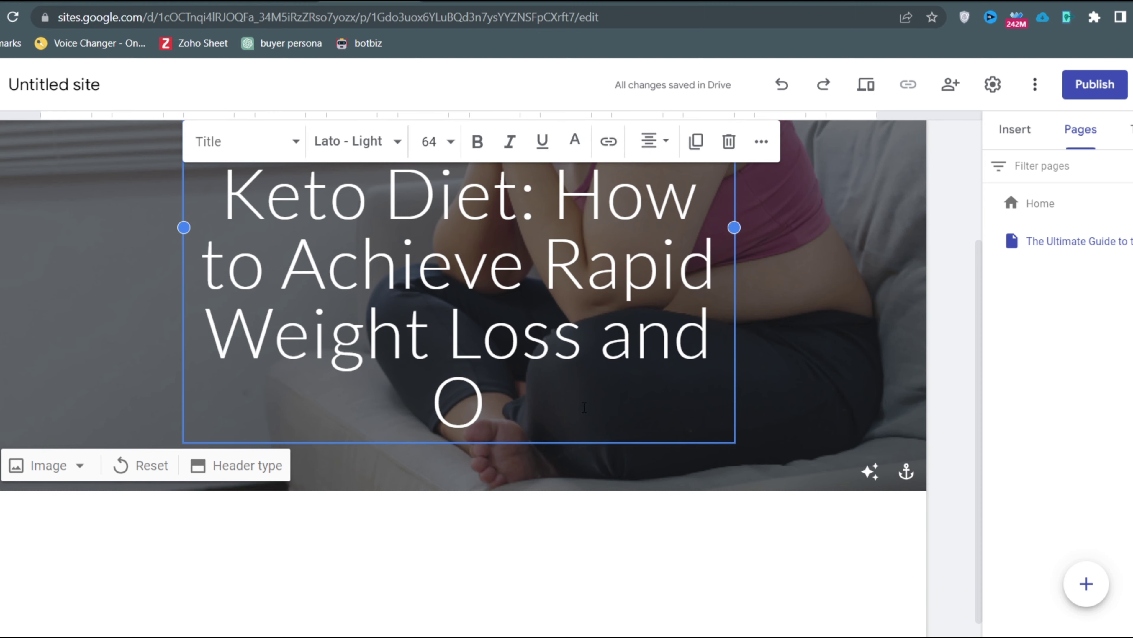
- In Google Sites, widen the title box on both sides so it spans the article page's header banner
drag(489, 404, 165, 141)
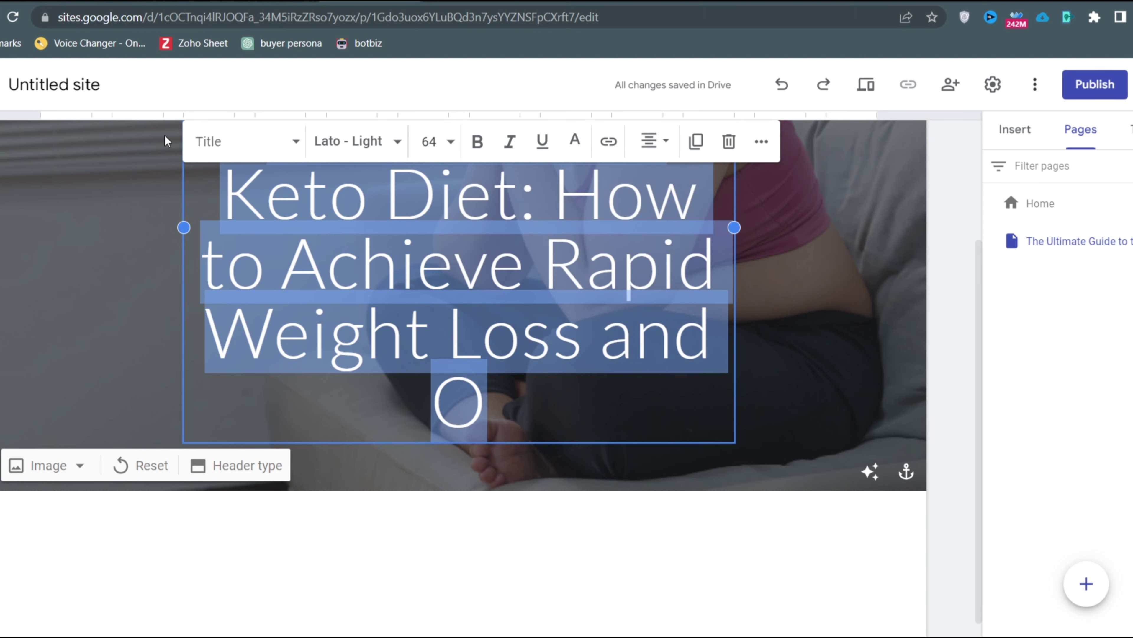
drag(184, 228, 38, 217)
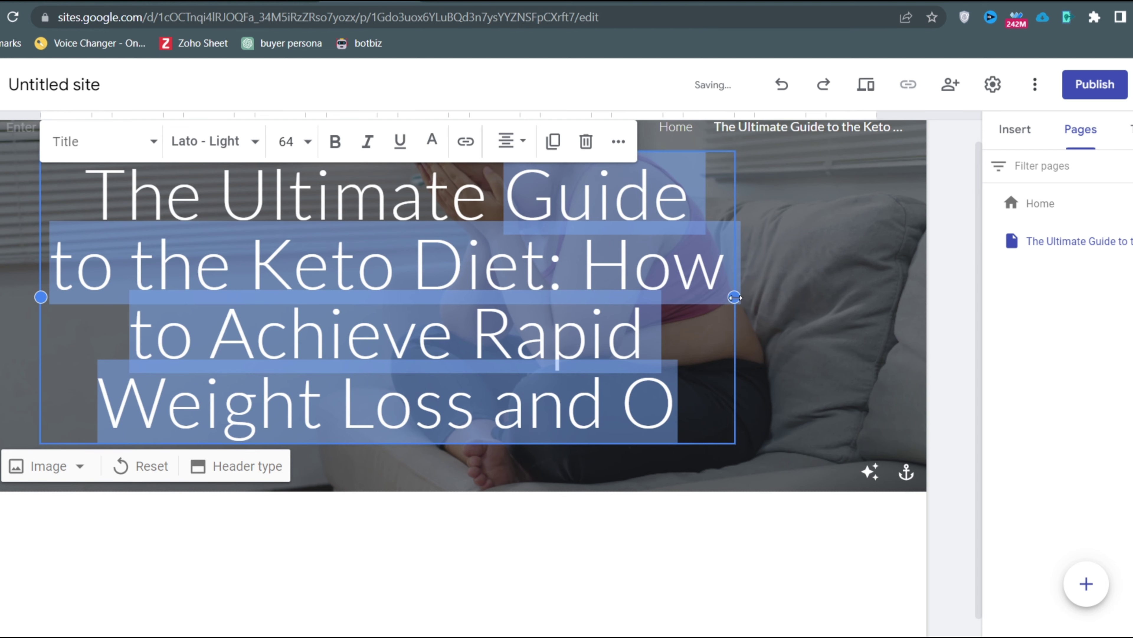
drag(734, 297, 886, 283)
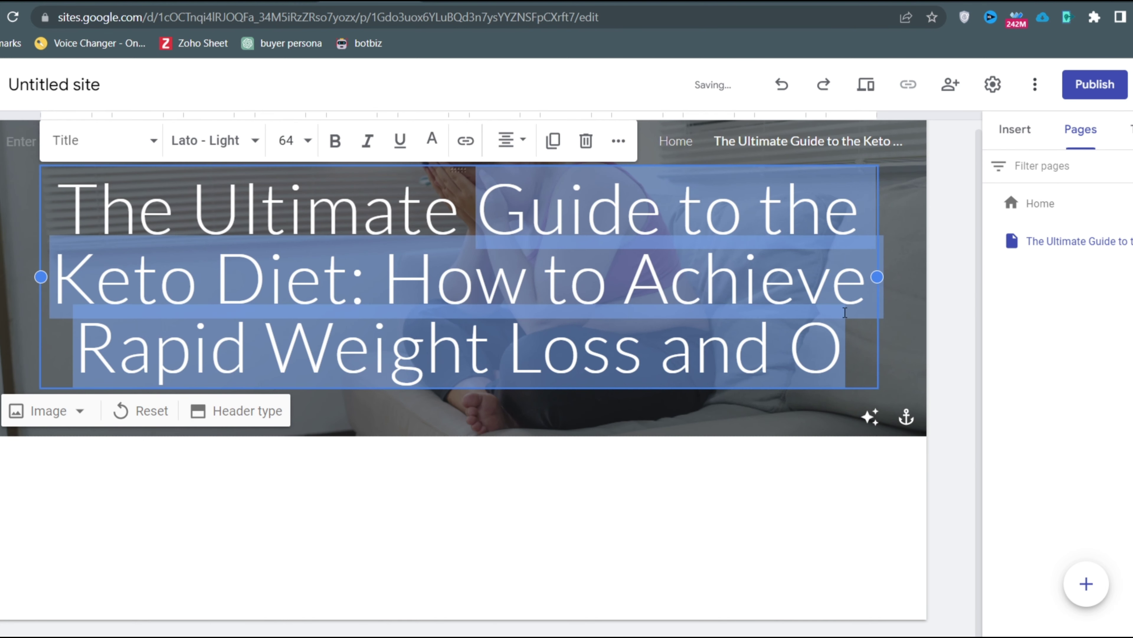
click(620, 478)
- Change the text colour of the whole header title to yellow
triple_click(425, 281)
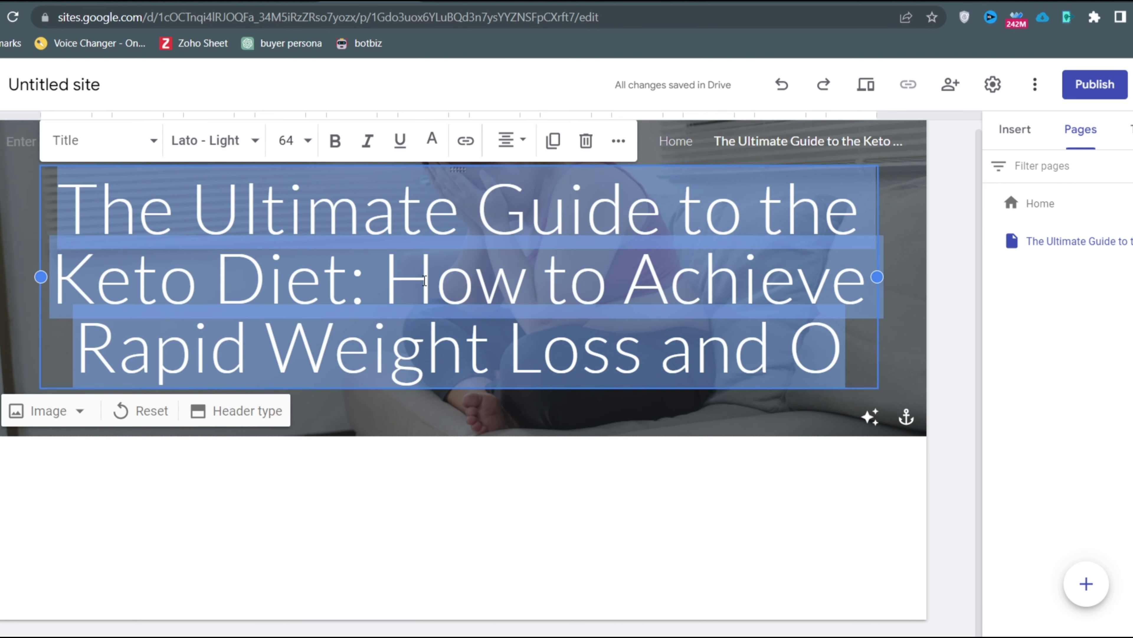
click(432, 140)
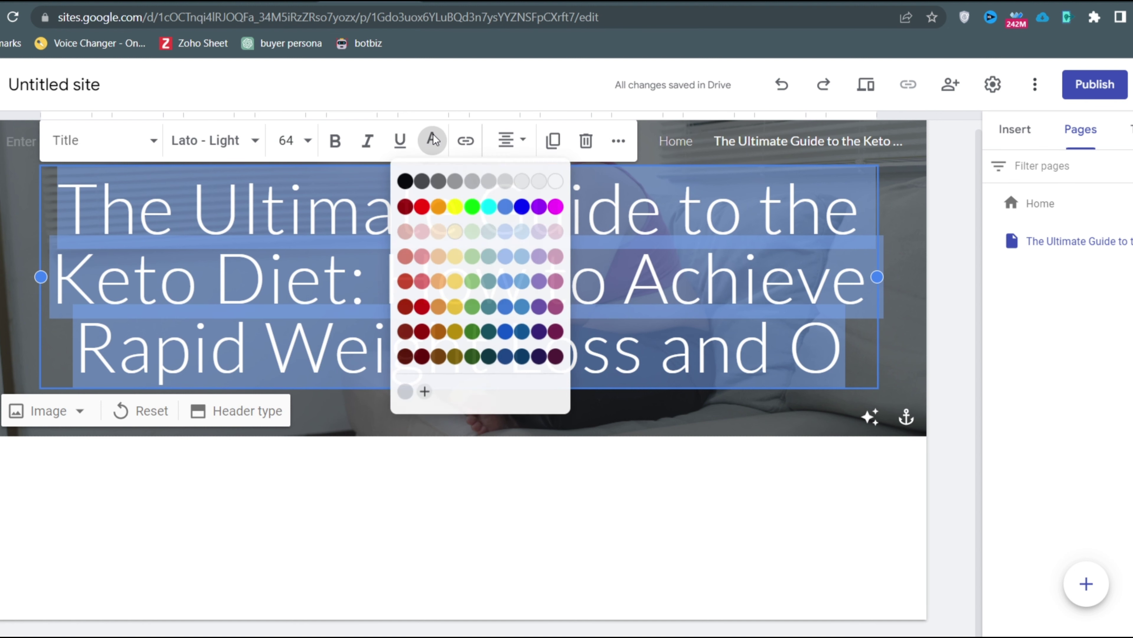
click(456, 206)
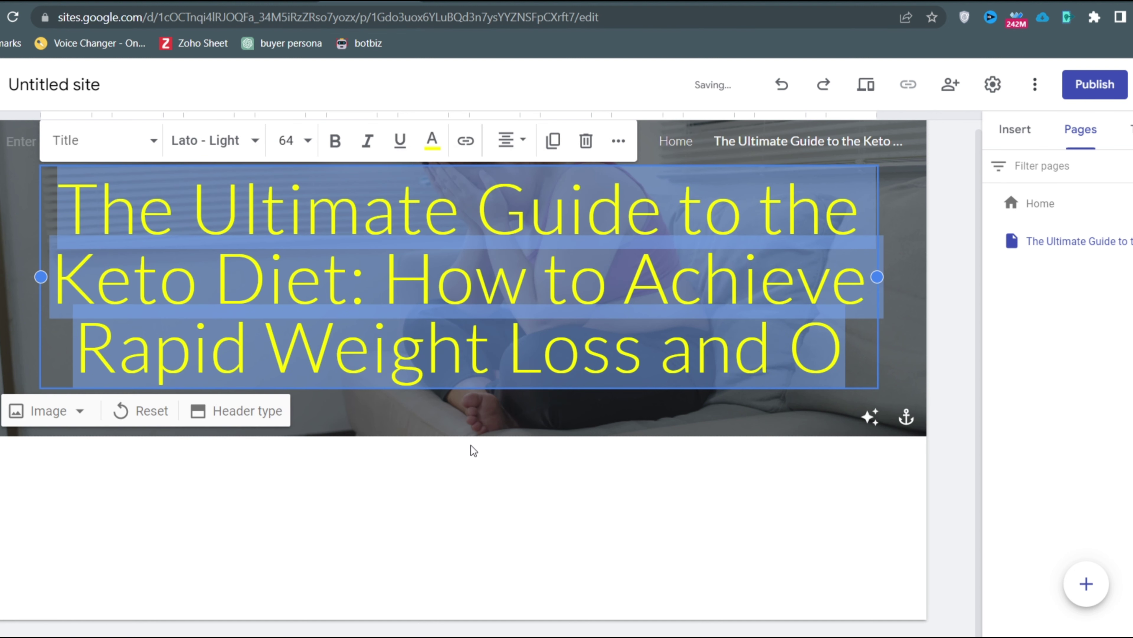
click(486, 518)
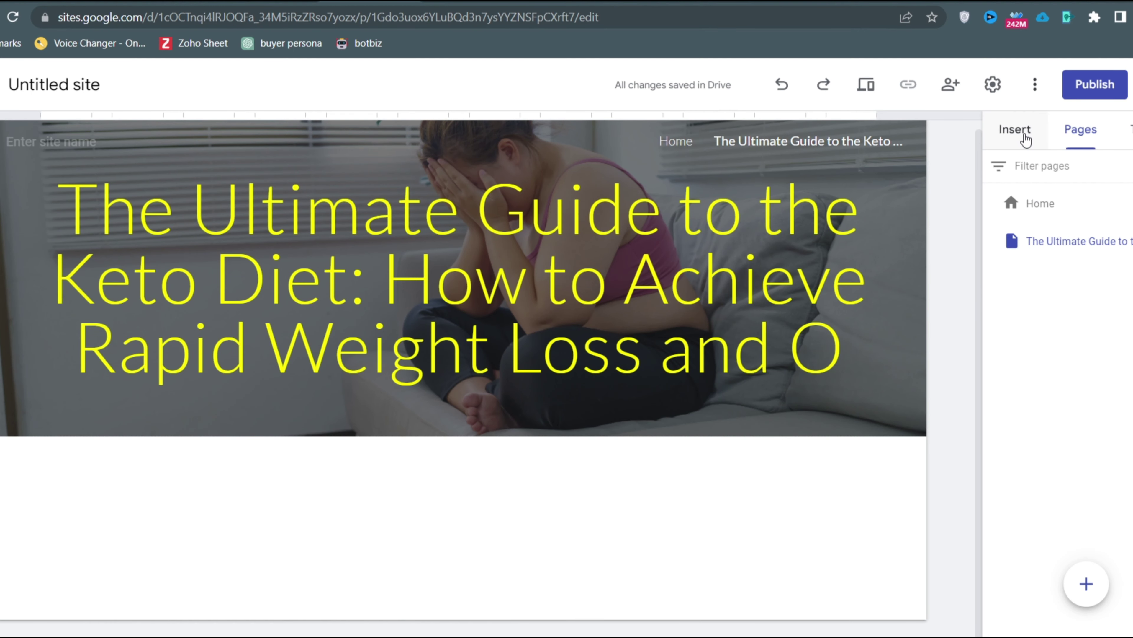
- Insert a text box below the header containing "The Ultimate Guide to the Keto Diet: How to Achieve Rapid Weight Loss and Optimal Health"
click(1020, 136)
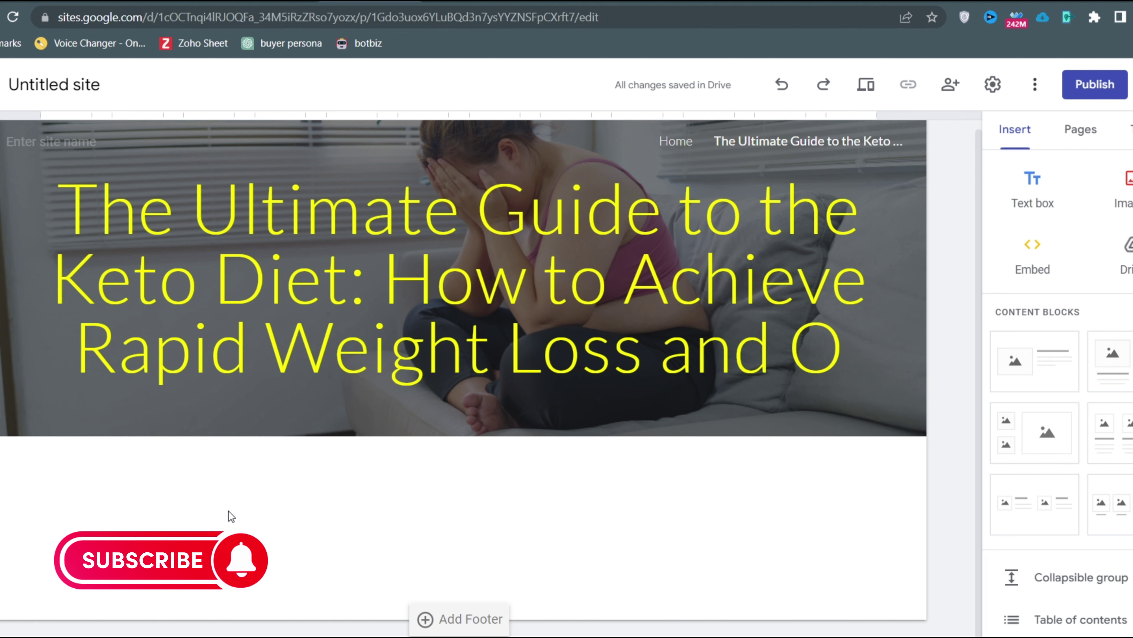
click(1034, 183)
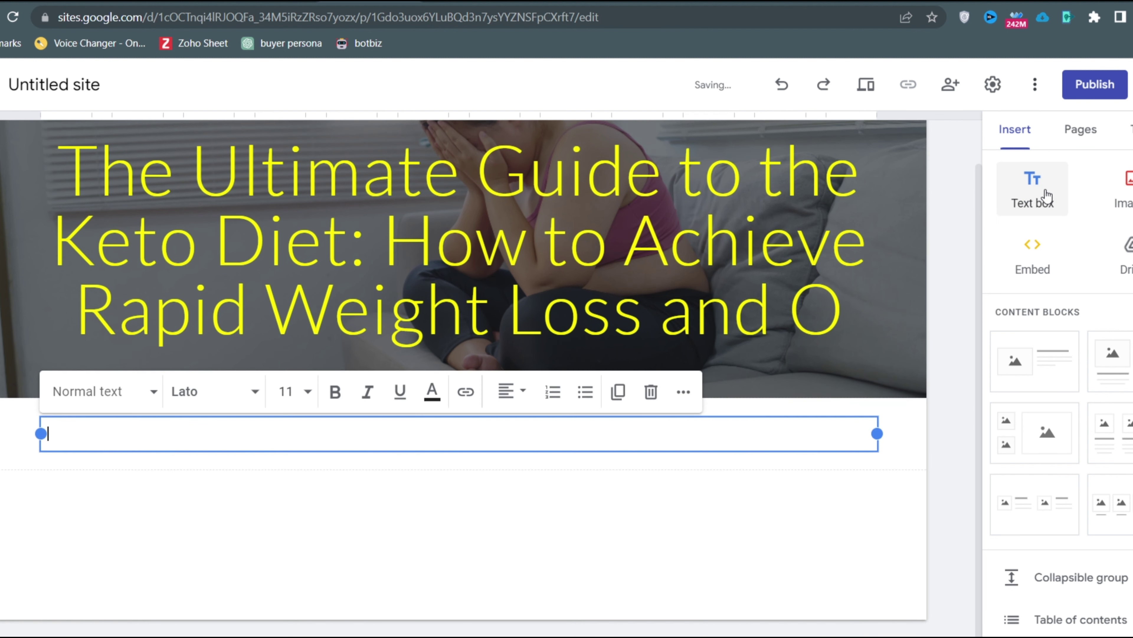
text(The Ultimate Guide to the Keto Diet: How to Achieve Rapid Weight Loss and Optimal Health)
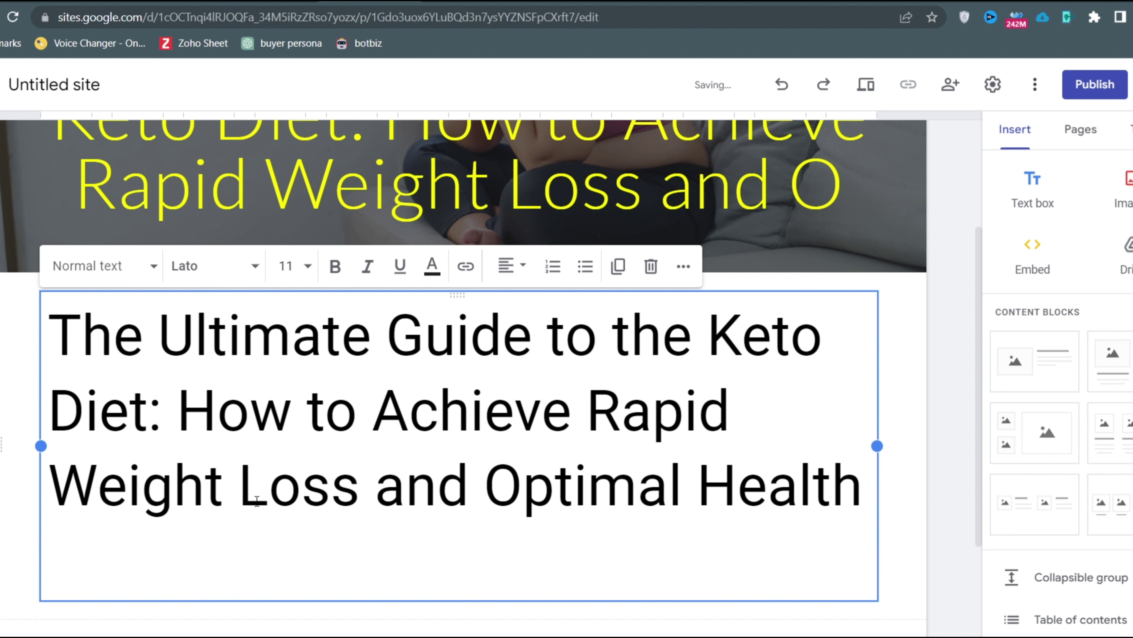
key(BackSpace)
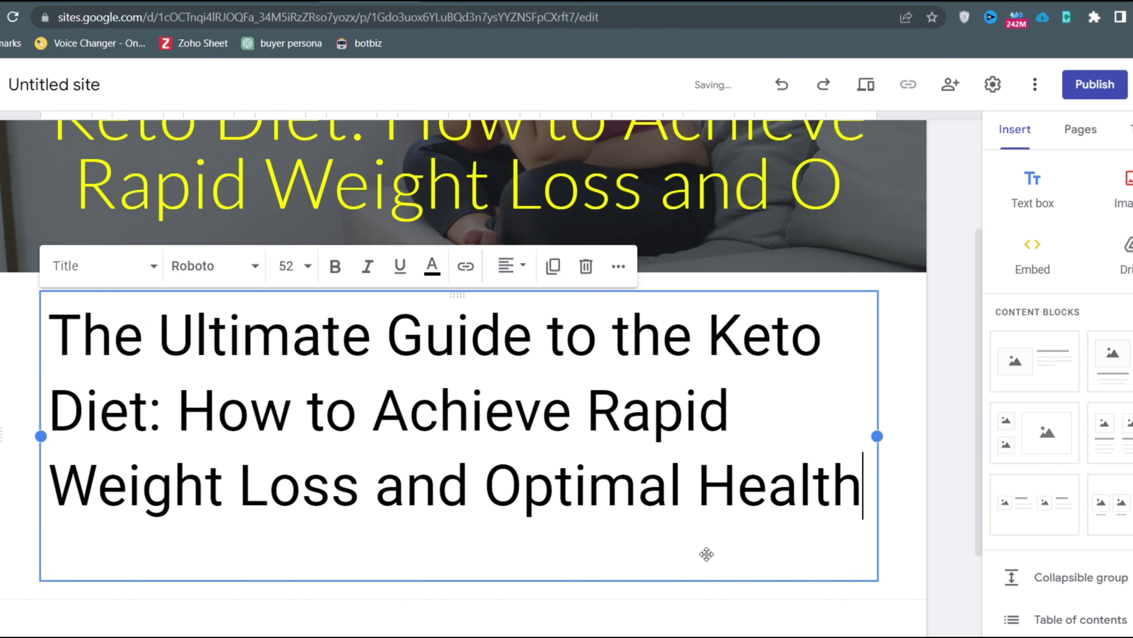
click(682, 610)
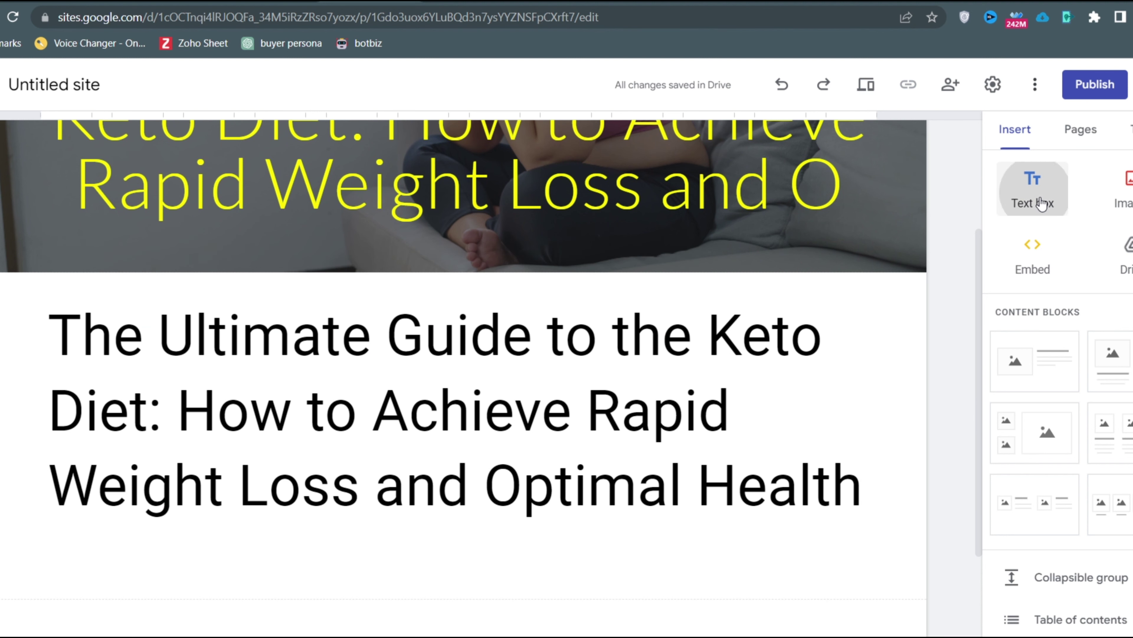
- Insert another text box under the article title and paste the full keto article copied from ChatGPT into it
click(1028, 192)
key(ctrl+Tab)
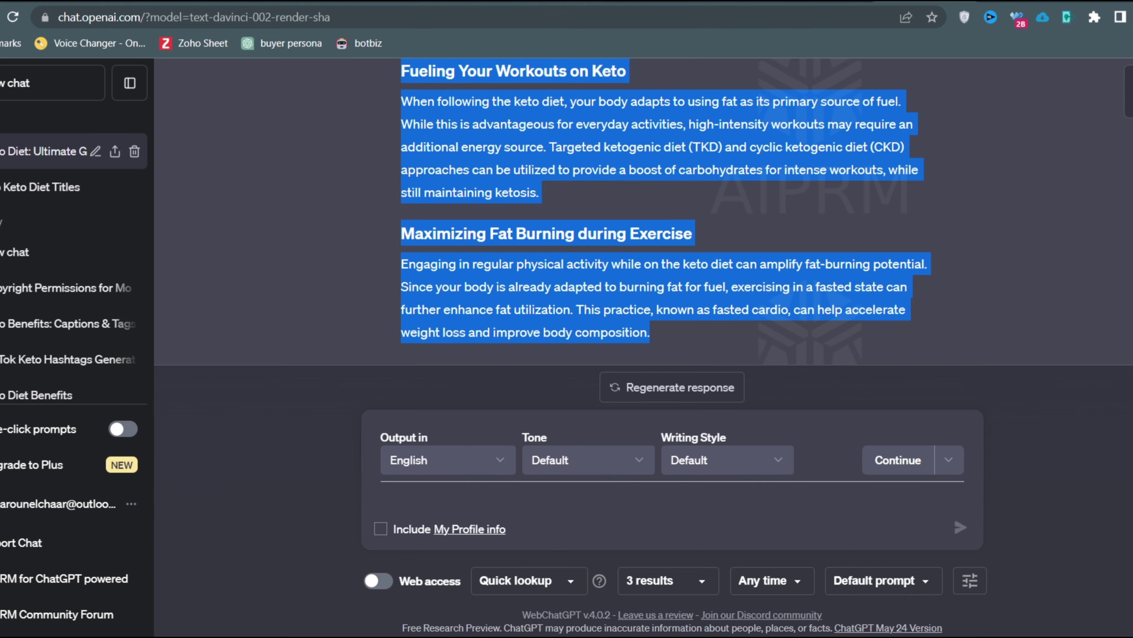
key(ctrl+Tab)
key(ctrl+v)
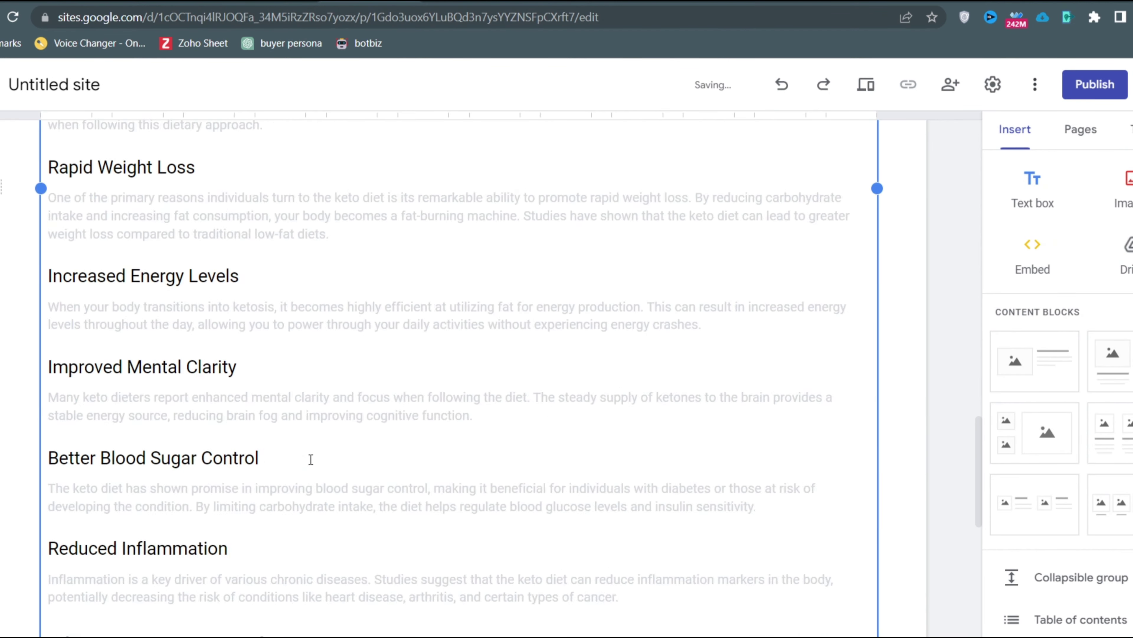
- Set the colour of all the pasted article text to black
click(312, 453)
key(ctrl+a)
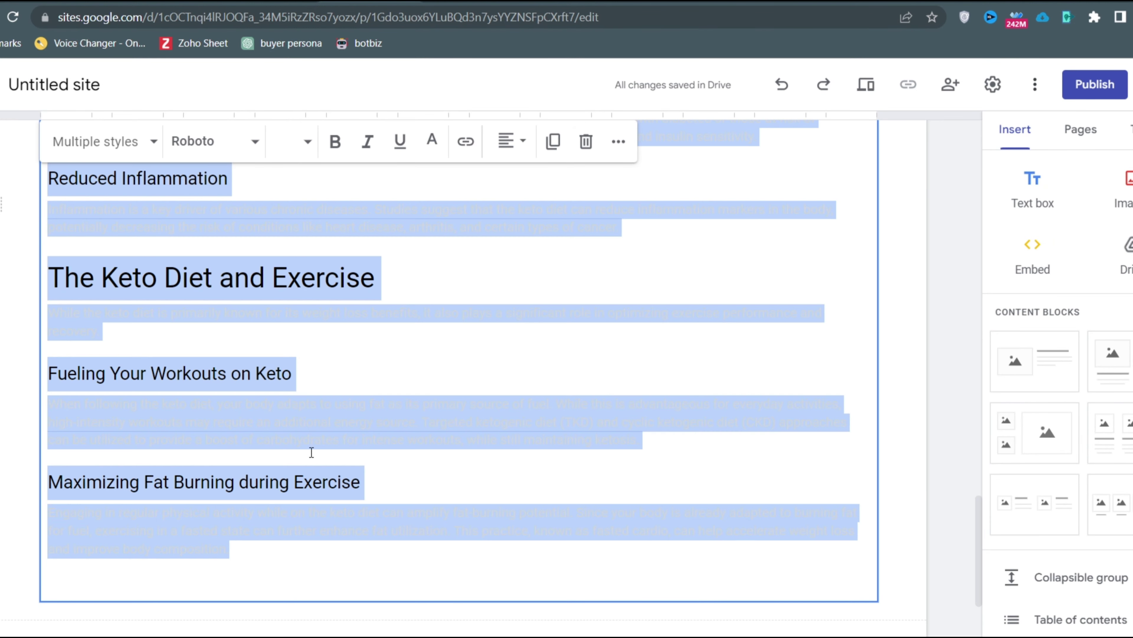
click(468, 190)
scroll(354, 392, down, 10)
scroll(366, 428, up, 10)
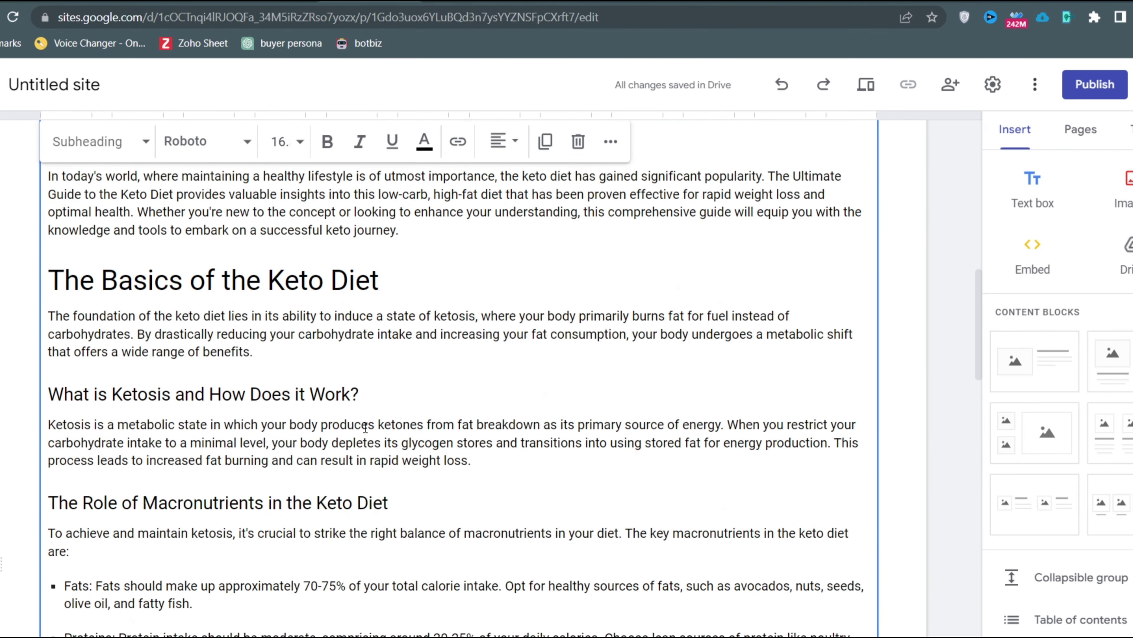
scroll(365, 428, up, 10)
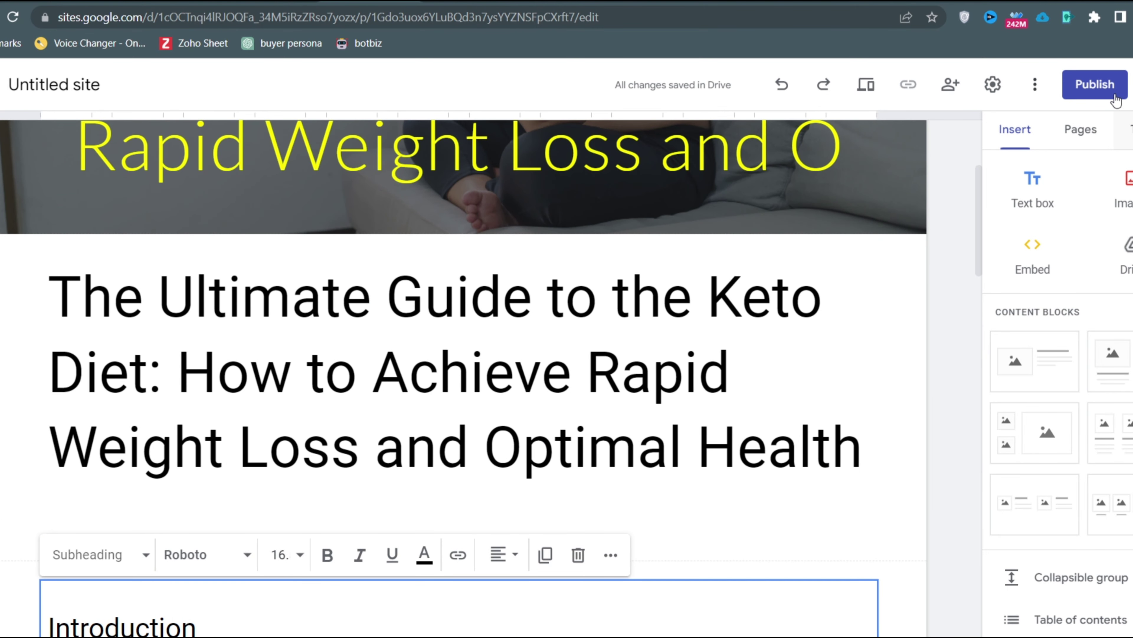
- Publish the site and select the article page's web address
click(1087, 88)
click(312, 17)
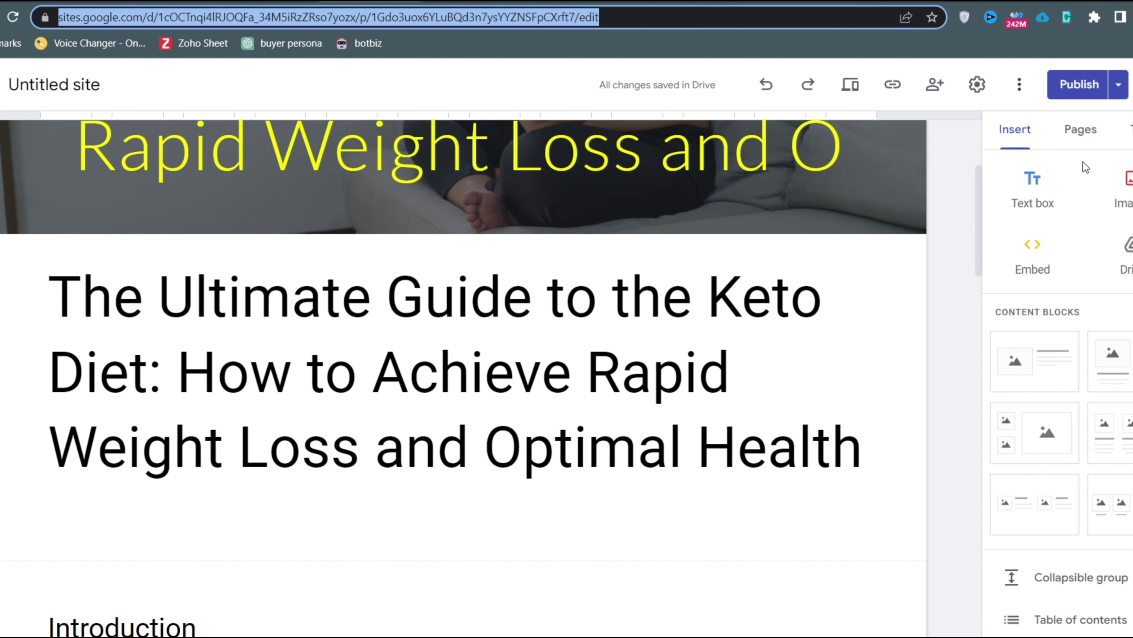
- On the Home page, enter "To read the full article about Keto Diet" under the article heading, with "Click Here" on a new line
click(1115, 143)
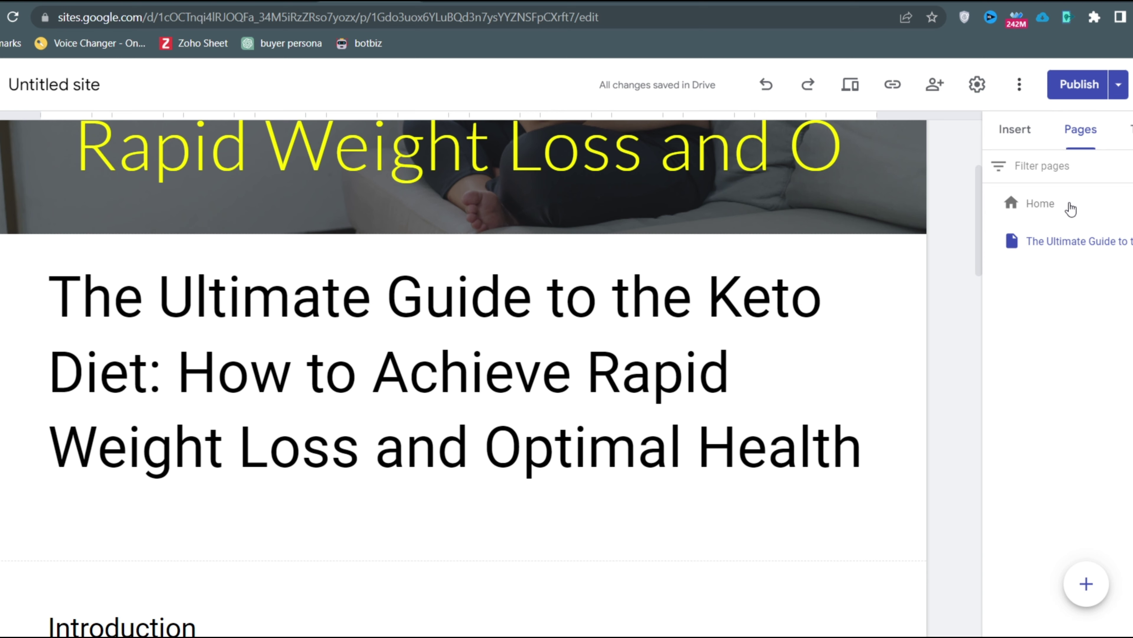
click(1041, 205)
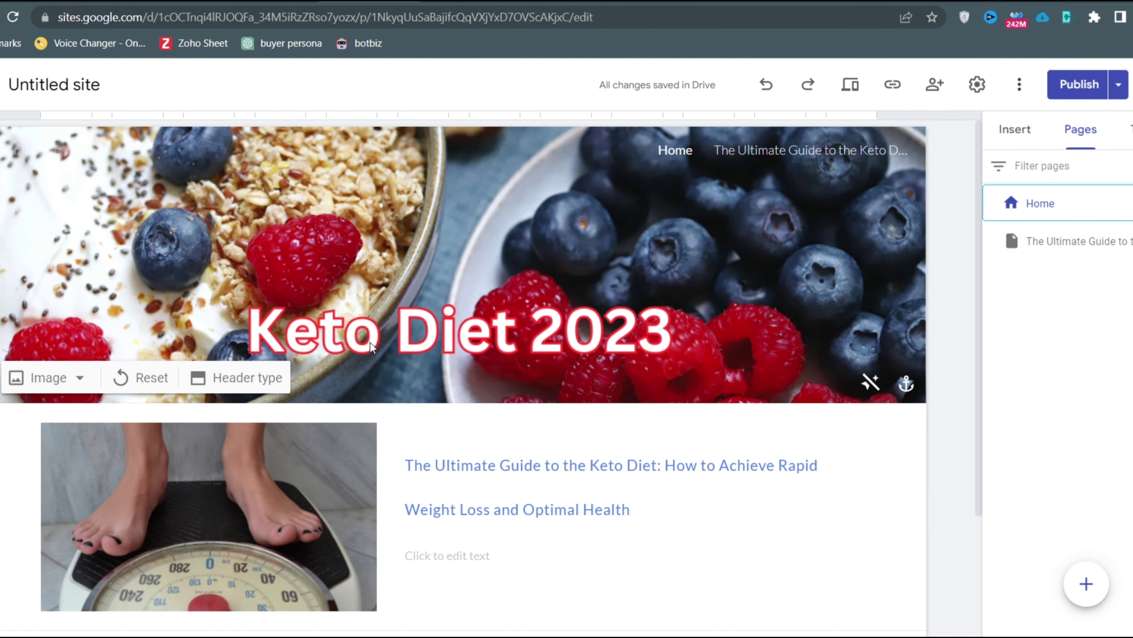
scroll(279, 469, down, 3)
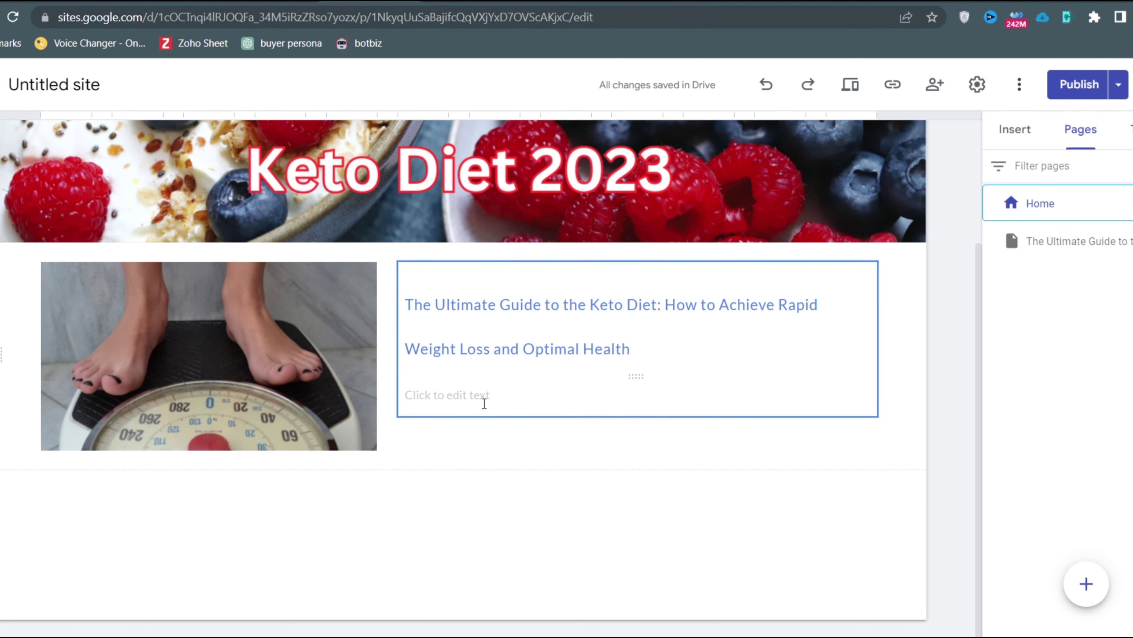
click(473, 397)
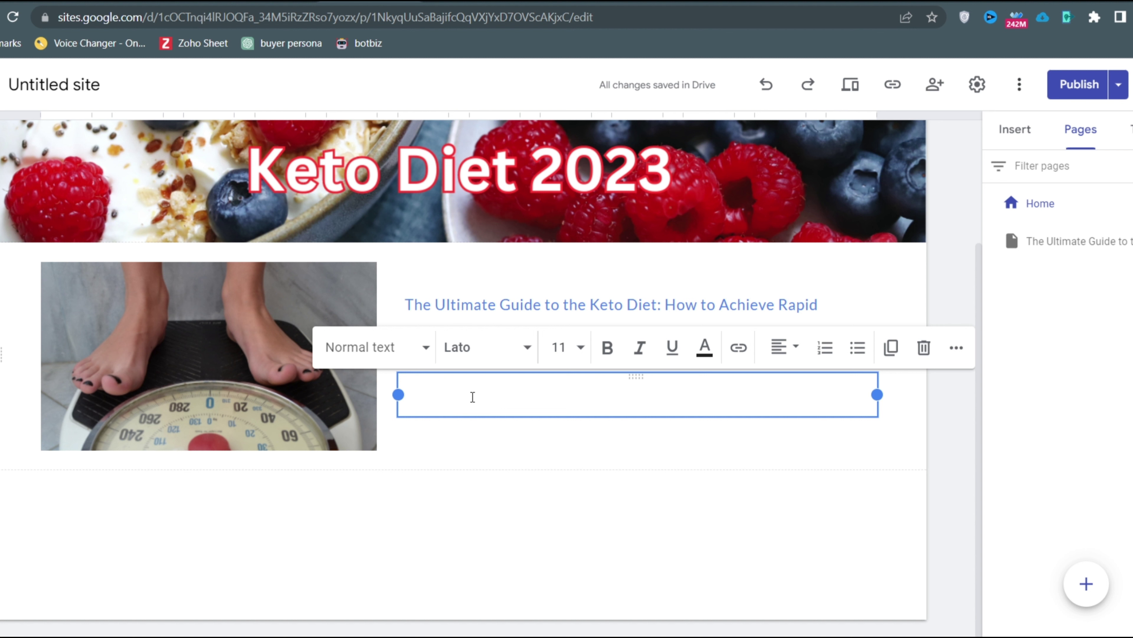
text(To read)
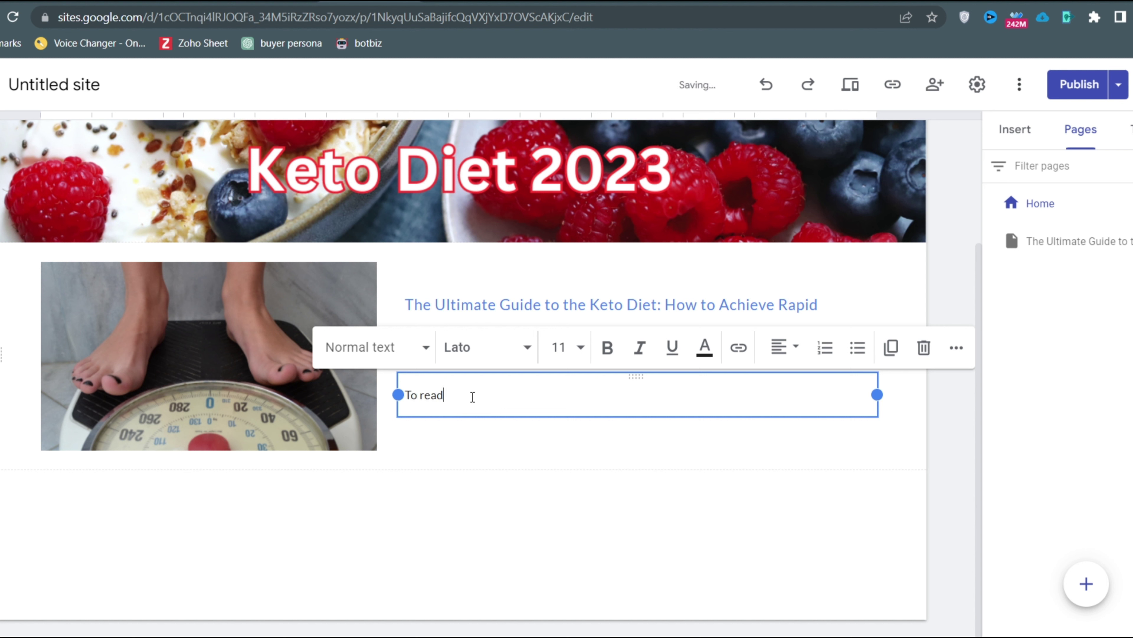
text( the full article about)
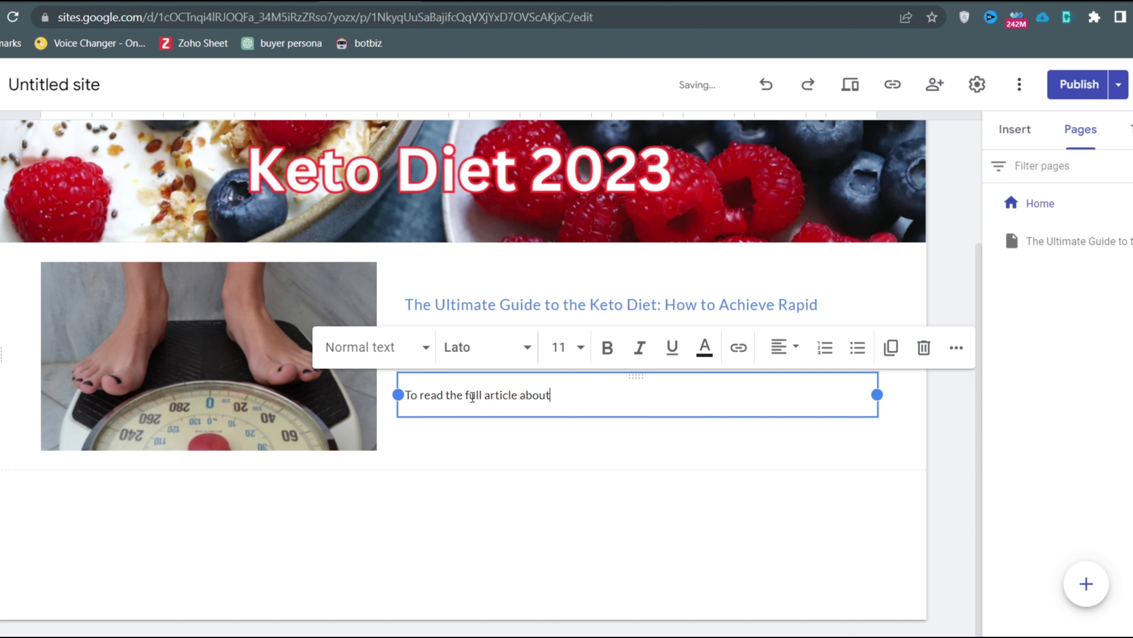
text( Keto Diet)
key(Return)
text(C)
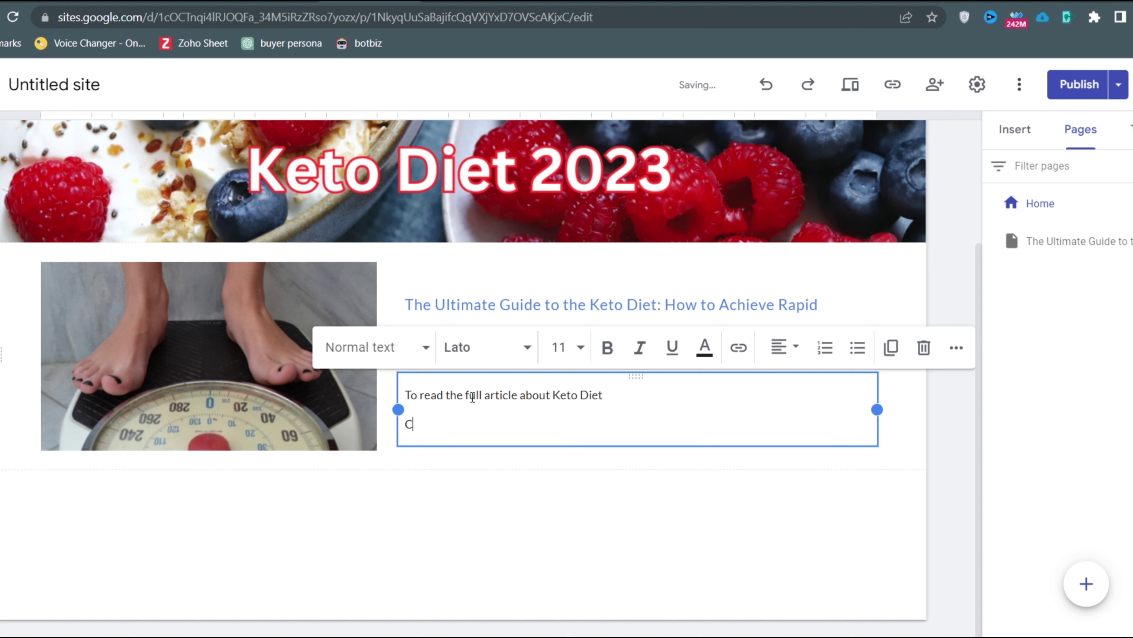
text(lick Here)
- Make "Click Here" bold, underlined and size 12, and add an exclamation mark after it
drag(461, 423, 405, 424)
click(607, 347)
click(672, 346)
click(582, 349)
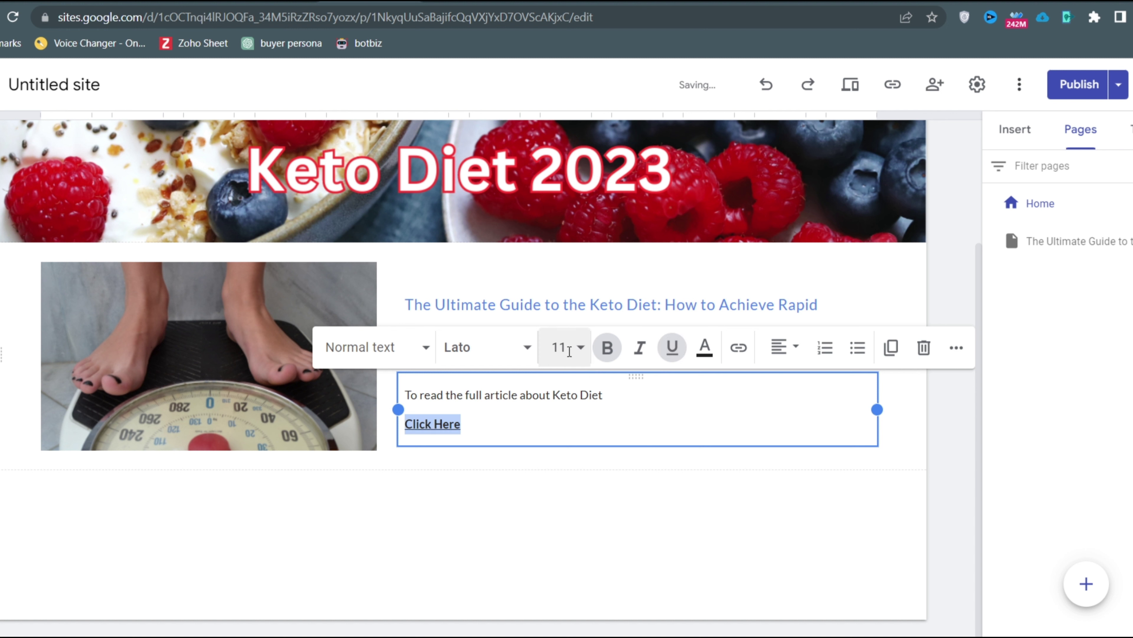
click(564, 547)
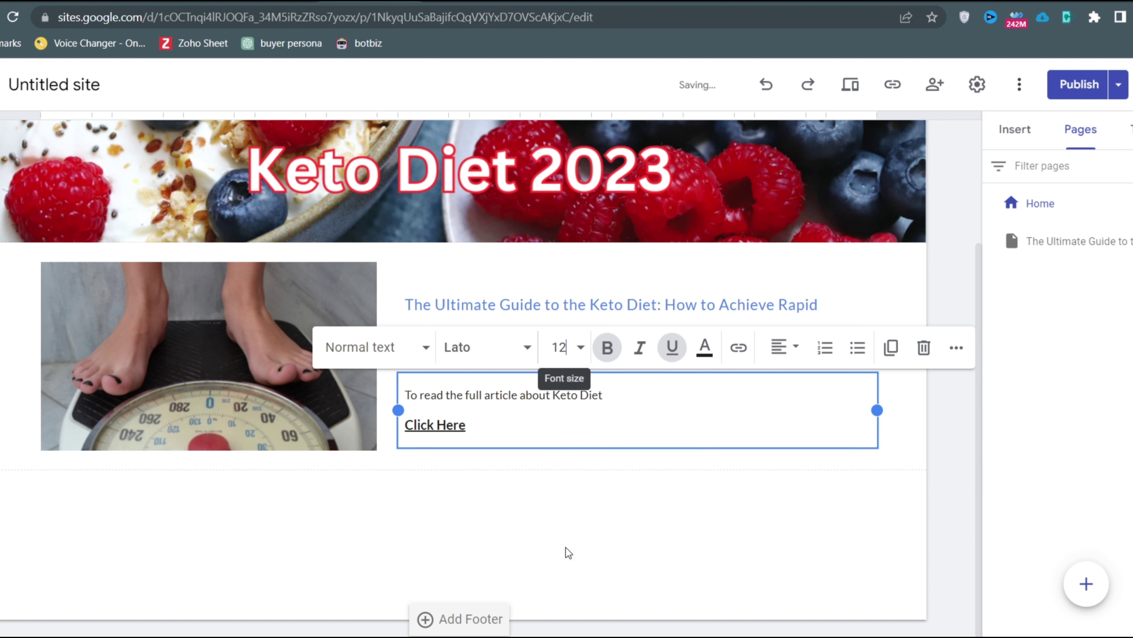
click(472, 425)
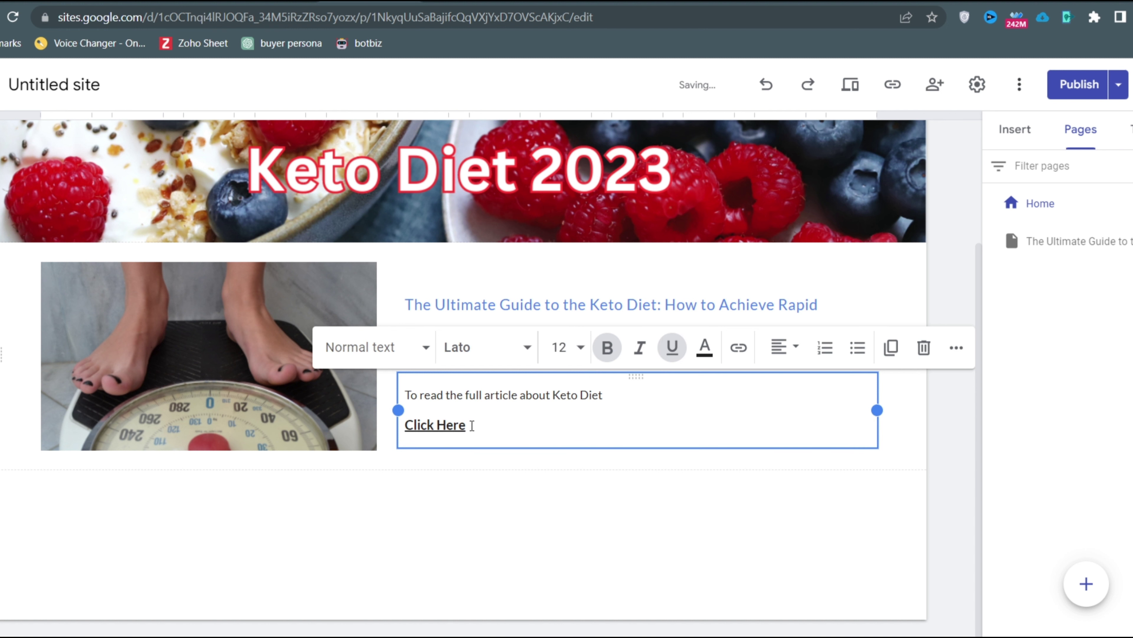
text(!)
- Link the "Click Here!" text to the keto diet article page
click(434, 425)
triple_click(434, 425)
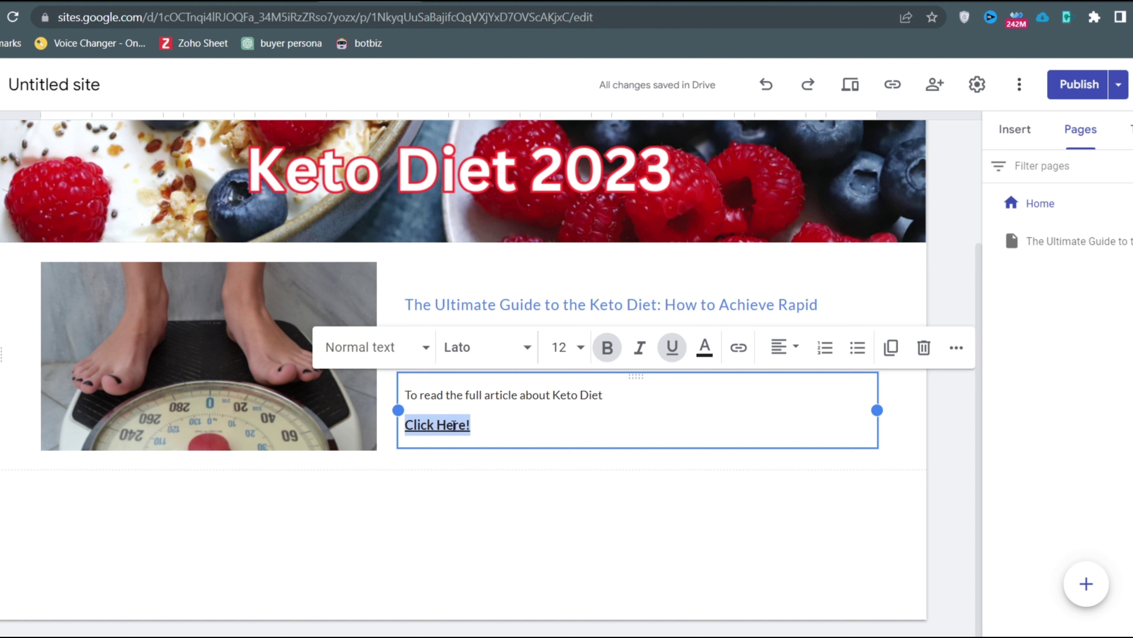
click(738, 347)
click(545, 477)
click(612, 536)
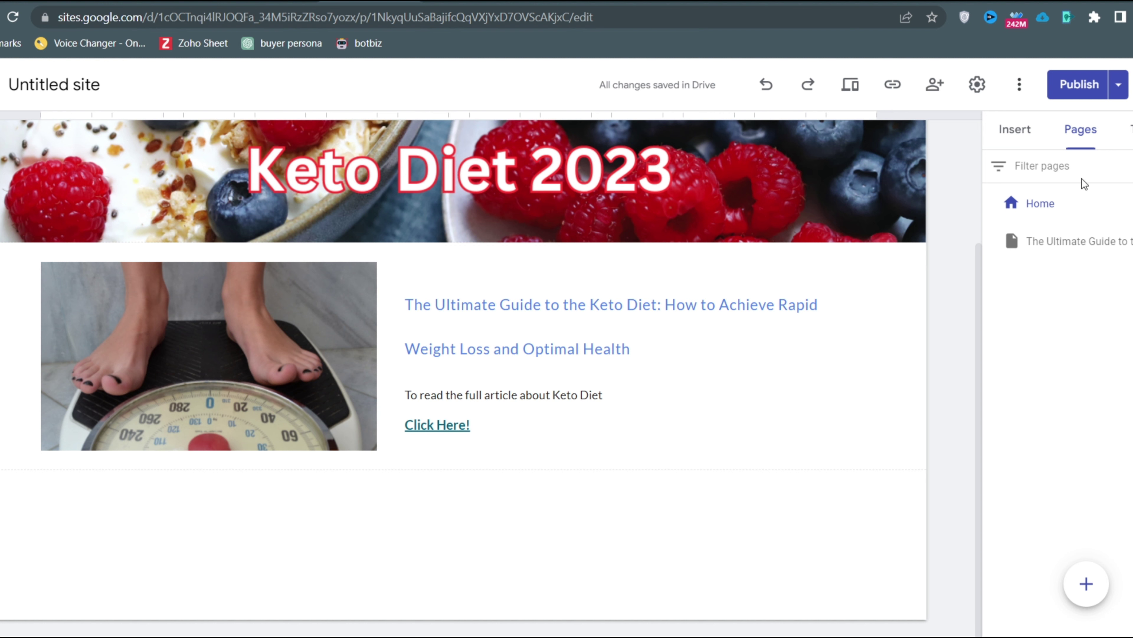
- Open the keto diet article page in the site editor and copy the ClickBank affiliate link from Notepad
click(1028, 129)
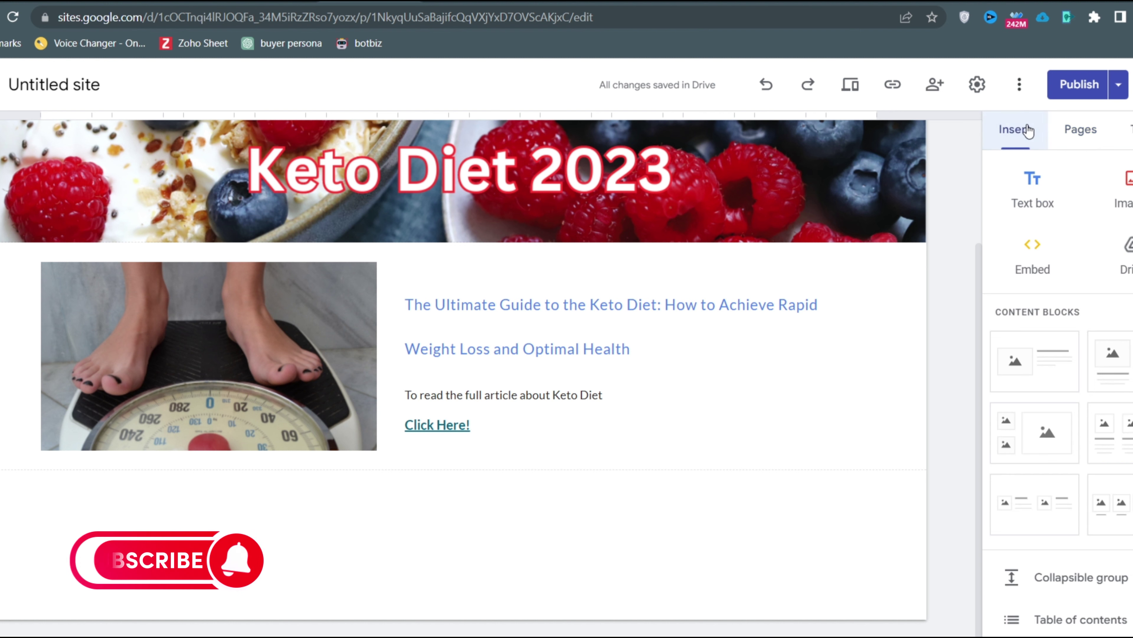
click(1081, 130)
click(1063, 240)
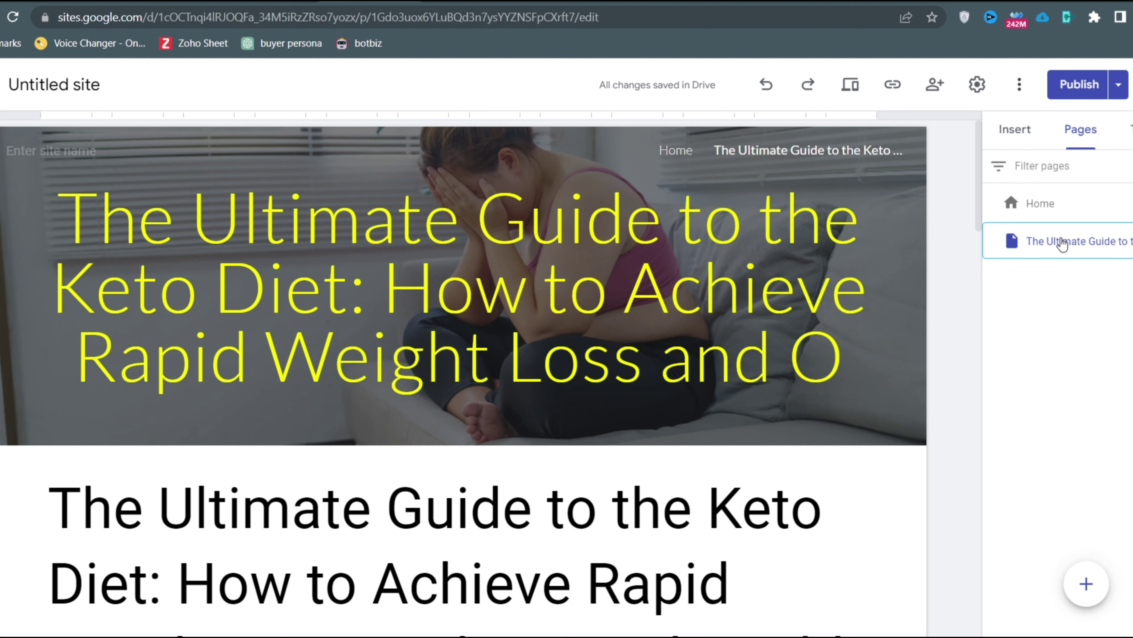
scroll(503, 341, down, 5)
scroll(503, 340, down, 6)
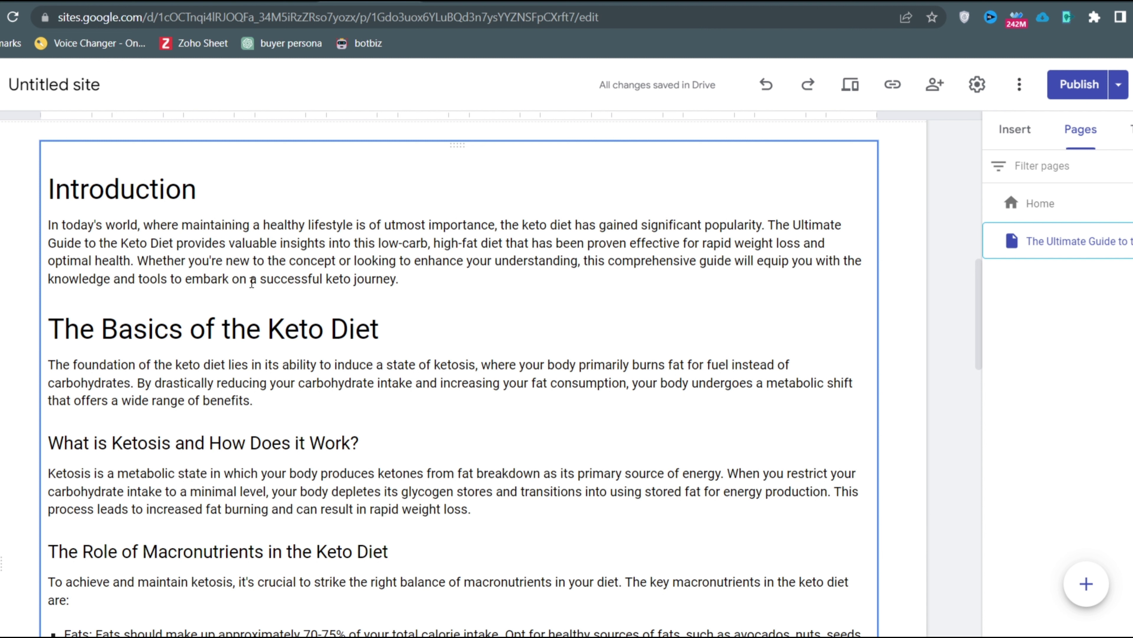
key(alt+Tab)
triple_click(256, 250)
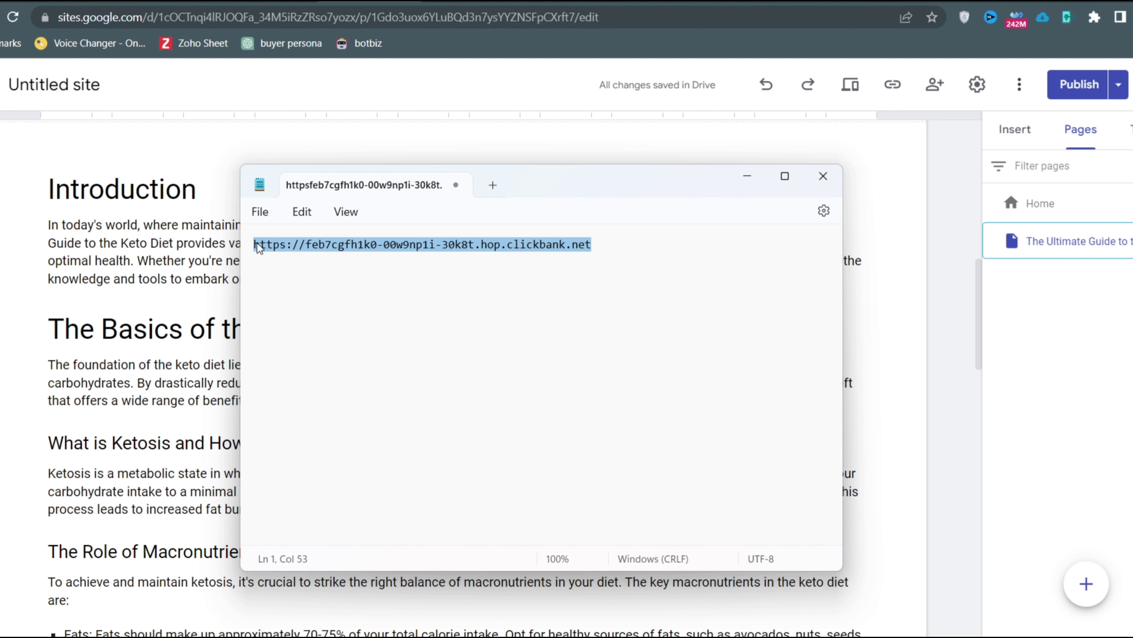
click(171, 259)
click(172, 259)
- Add the line "To get your custom Keto Diet Plan Click Here!" below the "What is Ketosis and How Does it Work?" paragraph
scroll(273, 348, down, 2)
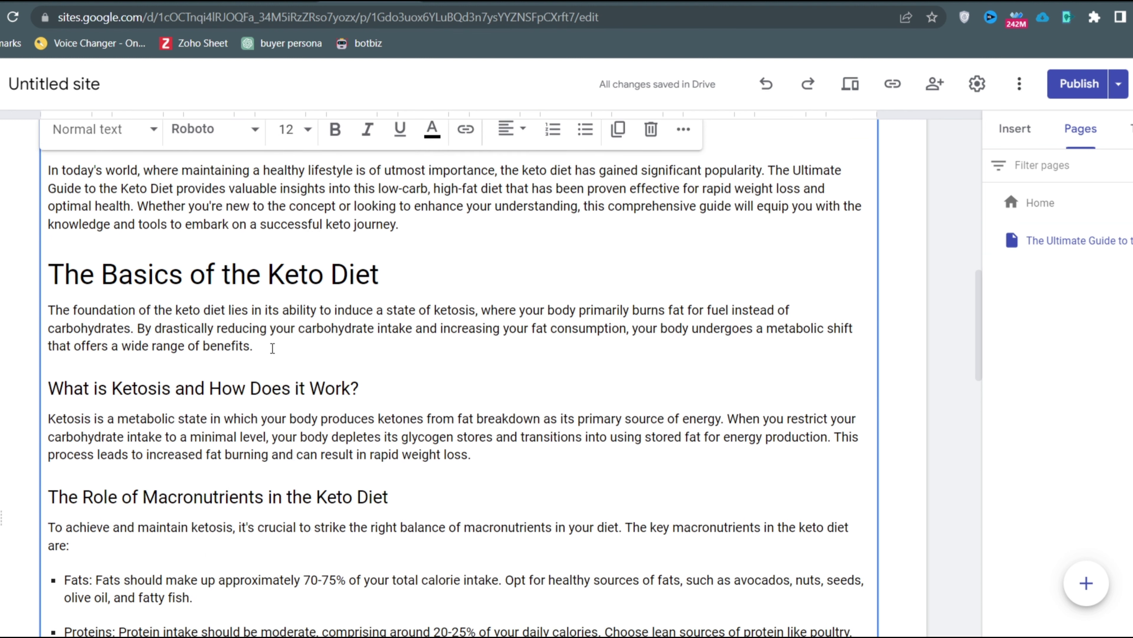
scroll(273, 348, down, 4)
click(493, 268)
key(Return)
text(To get you)
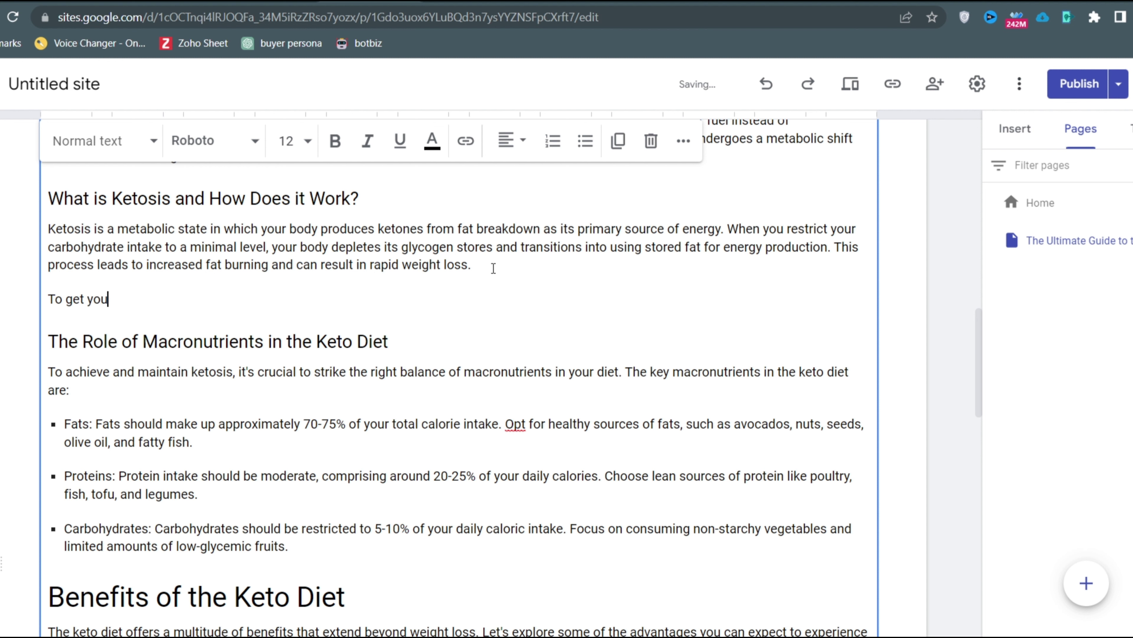
text(r sudtome Keto Diet Plan)
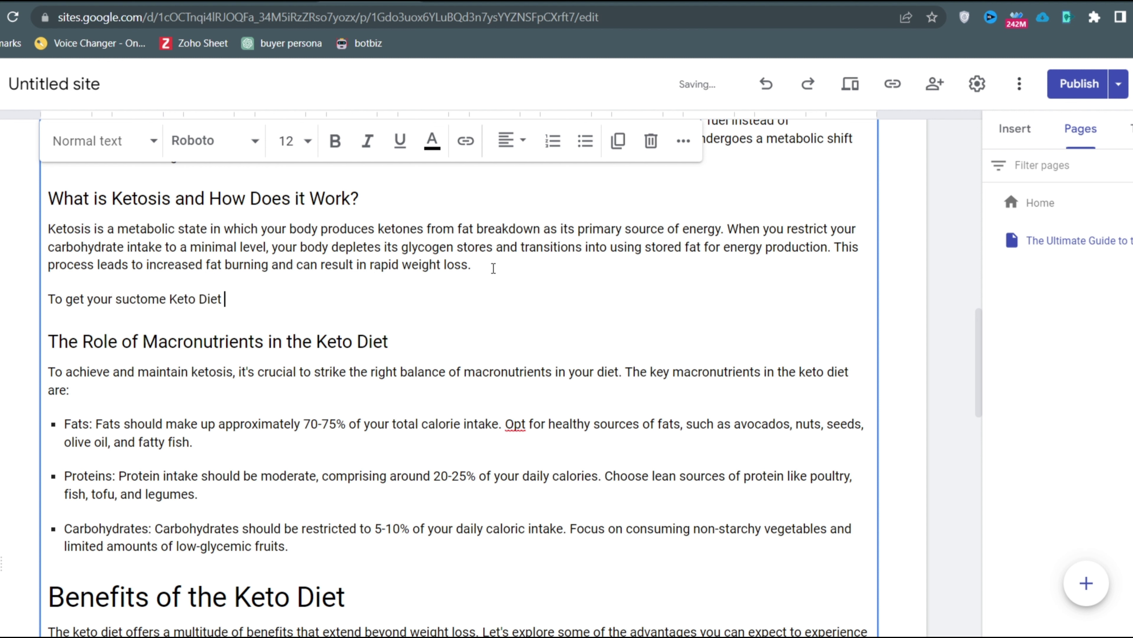
text(Click Here!)
double_click(134, 298)
text(custom)
- Make the "To get your custom Keto Diet Plan Click Here!" line bold and underlined at font size 14
drag(48, 299, 312, 298)
click(335, 140)
click(400, 141)
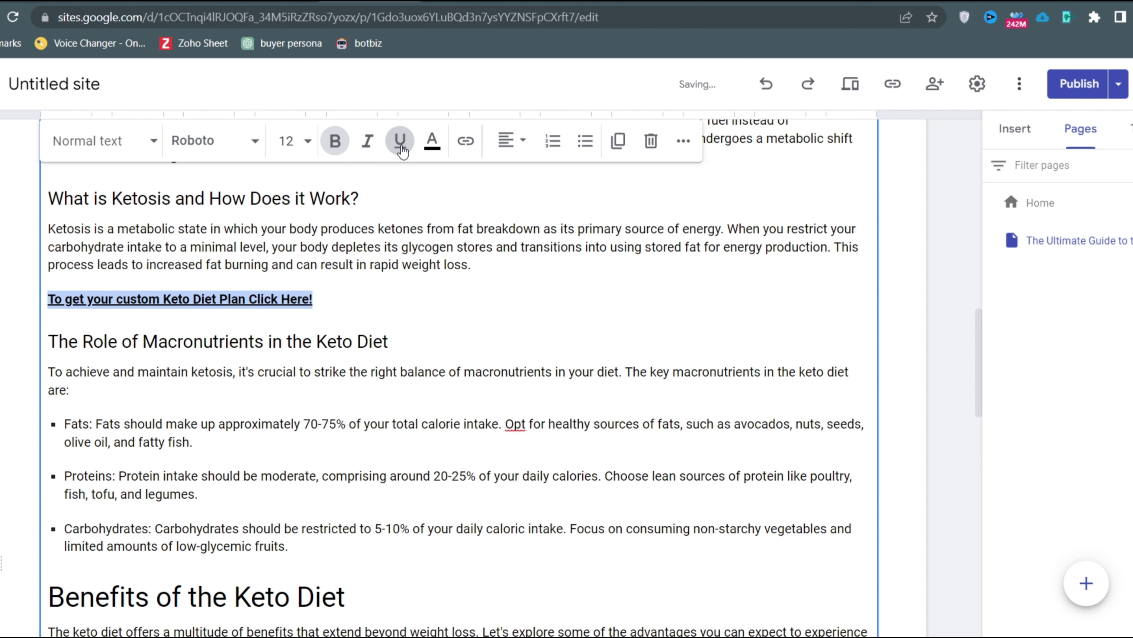
click(317, 147)
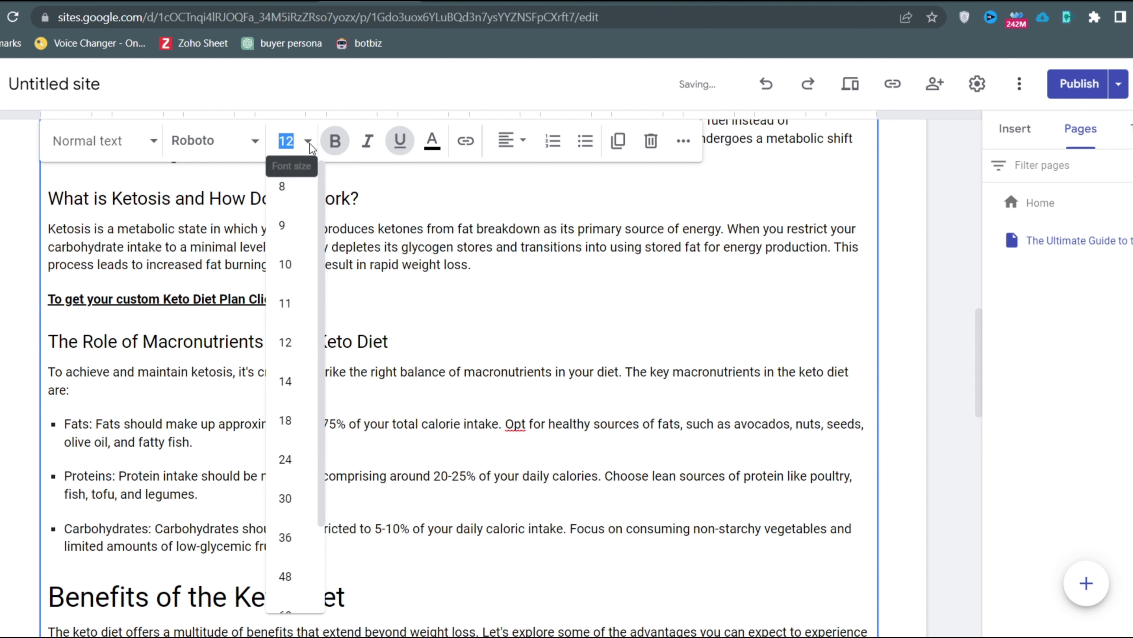
click(293, 378)
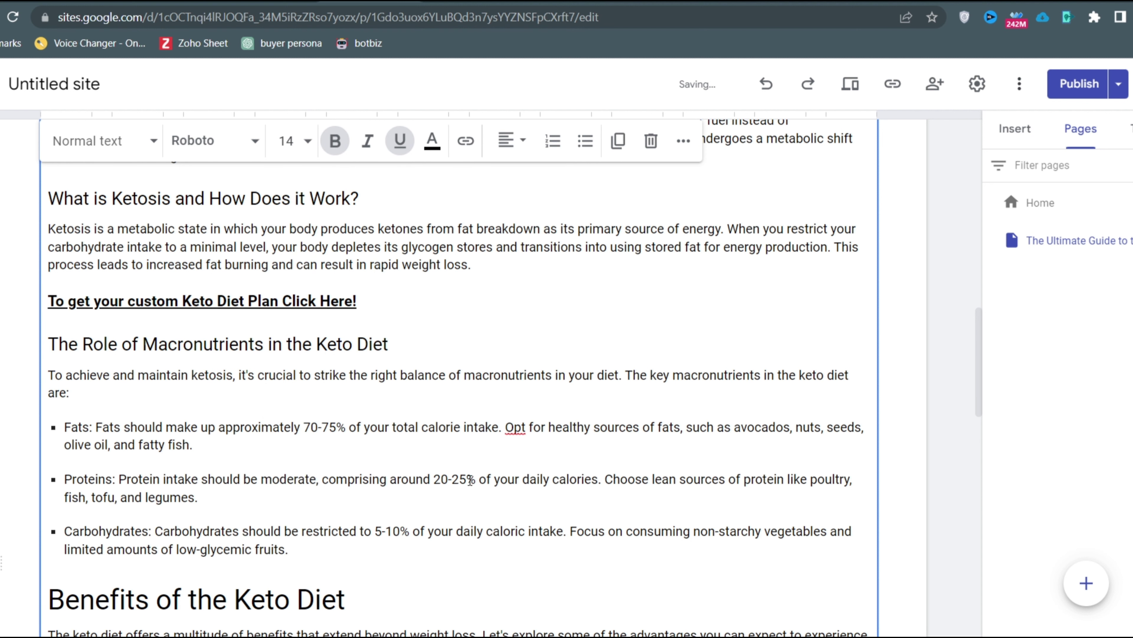
- Get the affiliate link from Notepad again and delete the empty text box above the Introduction section
key(alt+Tab)
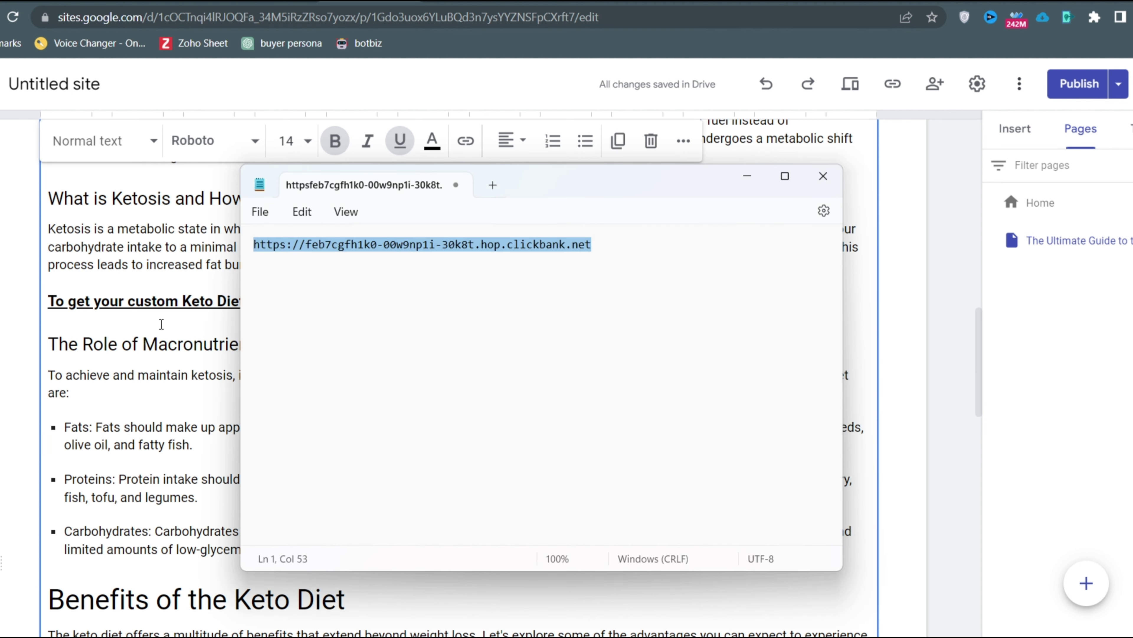
key(alt+Tab)
key(ctrl+v)
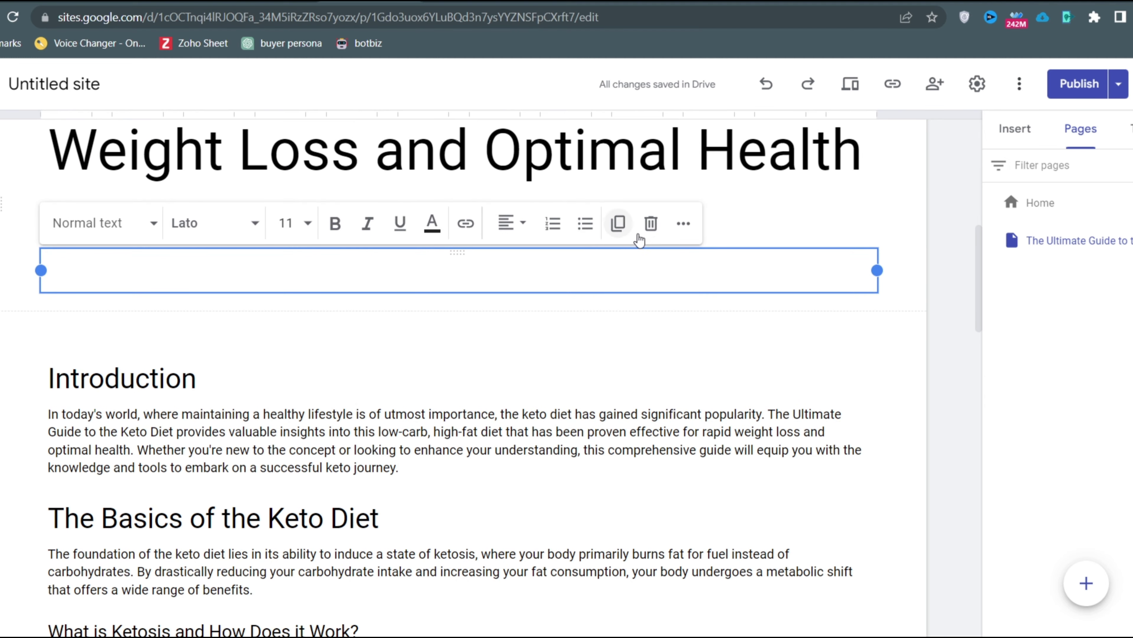
click(651, 223)
- Link the "To get your custom Keto Diet Plan Click Here!" line to the ClickBank affiliate address
scroll(295, 398, down, 5)
scroll(312, 399, down, 1)
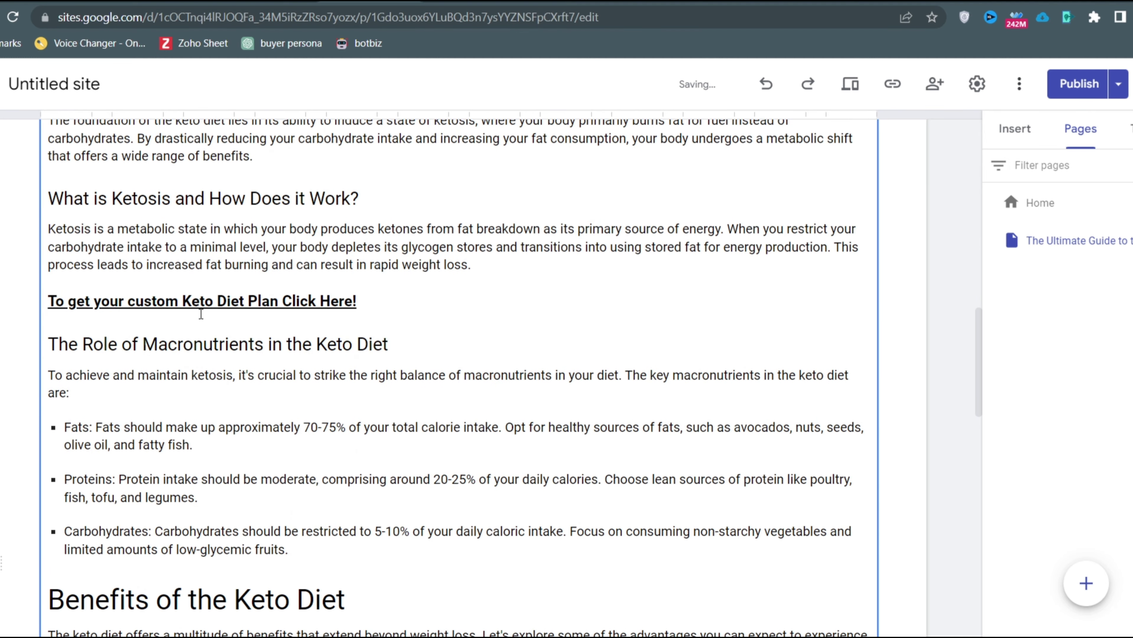
triple_click(199, 300)
key(ctrl+c)
key(ctrl+k)
key(ctrl+v)
key(Return)
- Insert a copy of the linked Keto Diet Plan line below the "Reduced Inflammation" paragraph
scroll(387, 341, down, 3)
scroll(387, 352, down, 9)
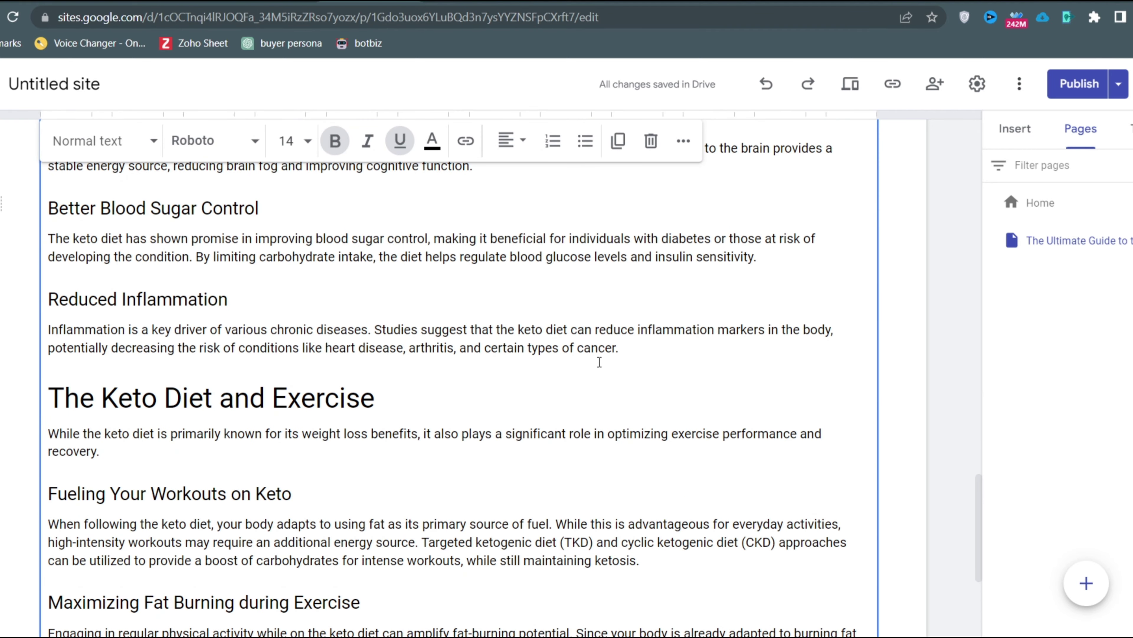
click(634, 350)
key(Return)
key(ctrl+v)
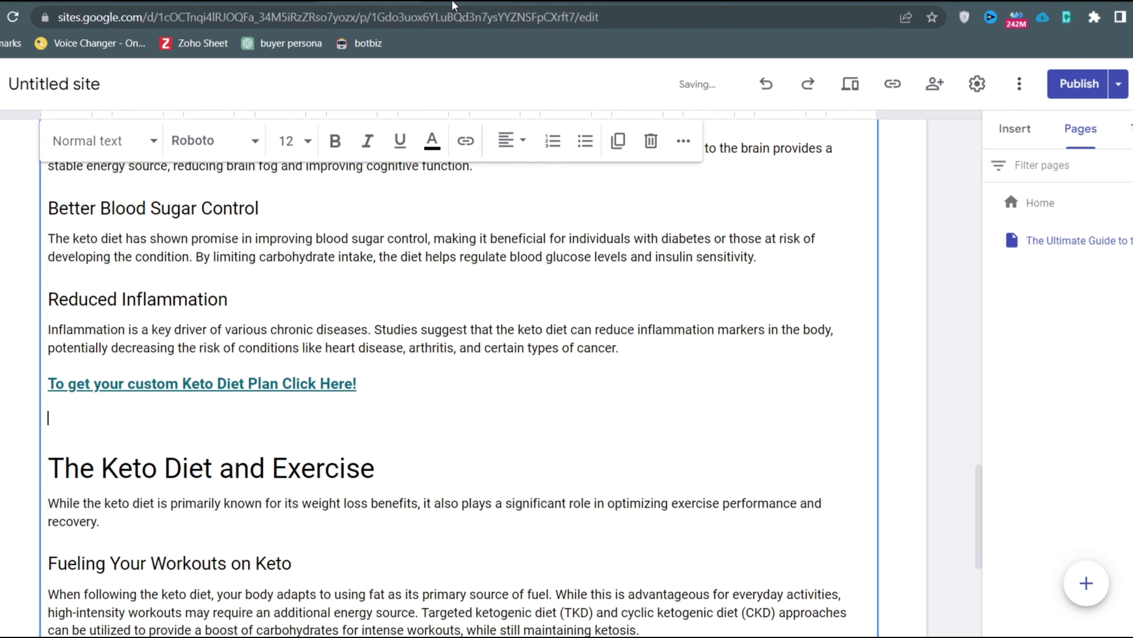
- Publish the site with the updated article and go back to the Home page
scroll(369, 420, down, 6)
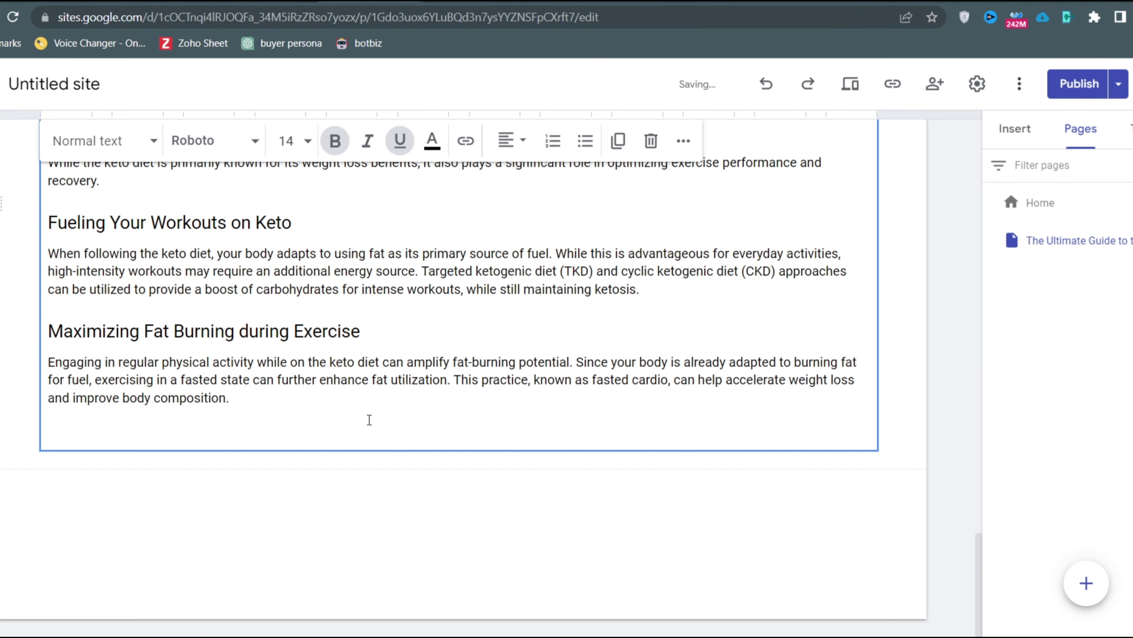
click(1079, 84)
click(1039, 205)
scroll(578, 501, down, 3)
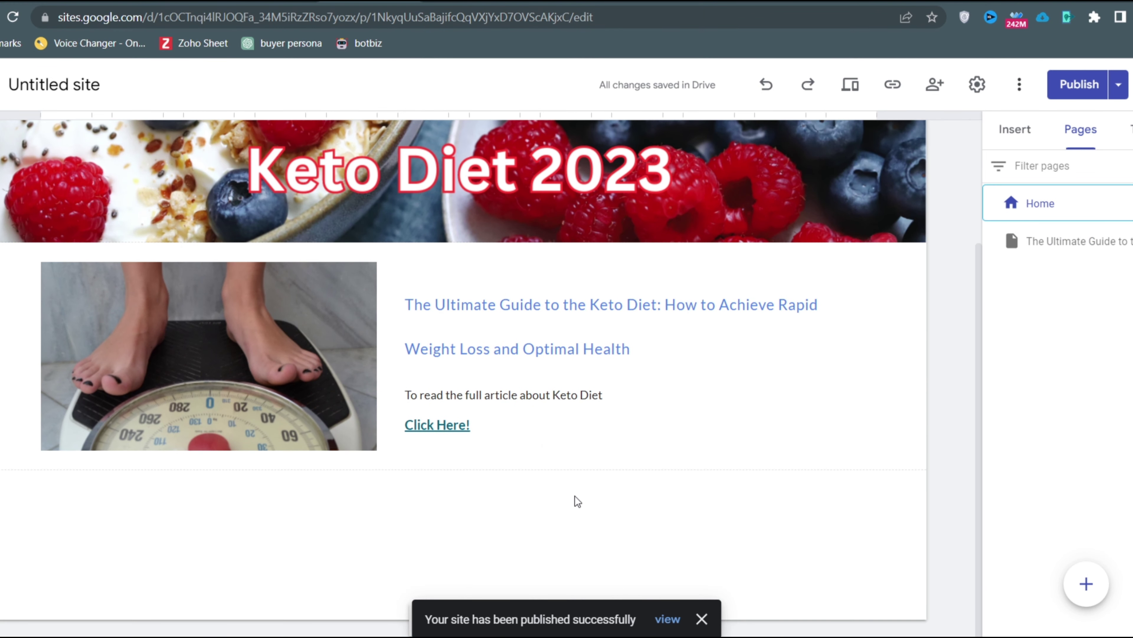
scroll(518, 515, up, 3)
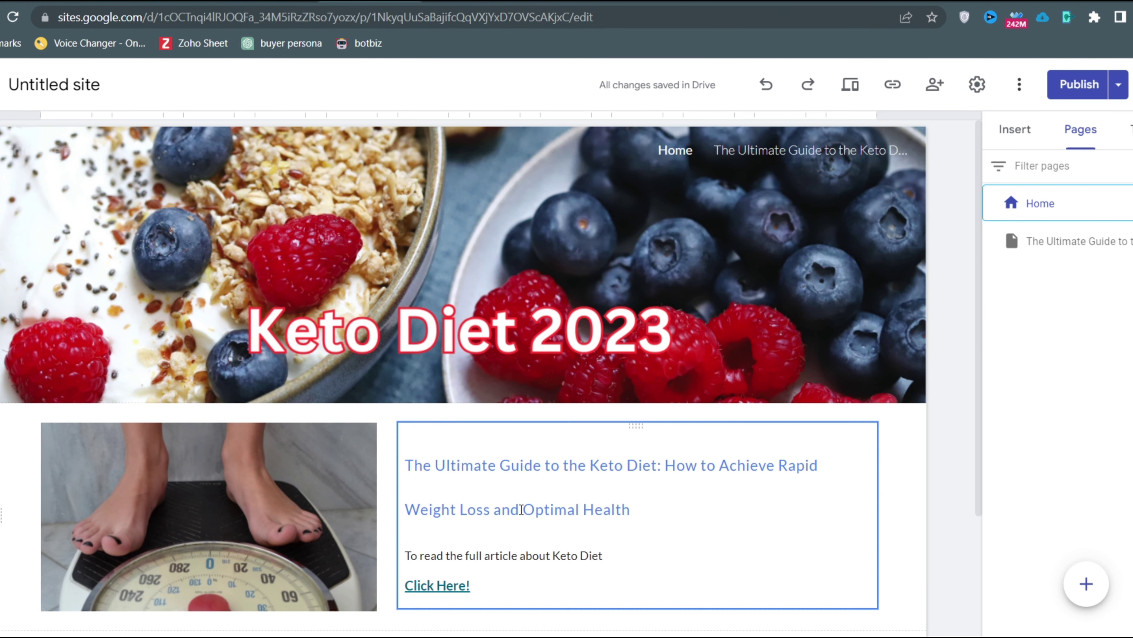
scroll(134, 348, down, 1)
- Switch to the Pinterest profile and review its banner, bio and created keto pins
scroll(279, 377, down, 3)
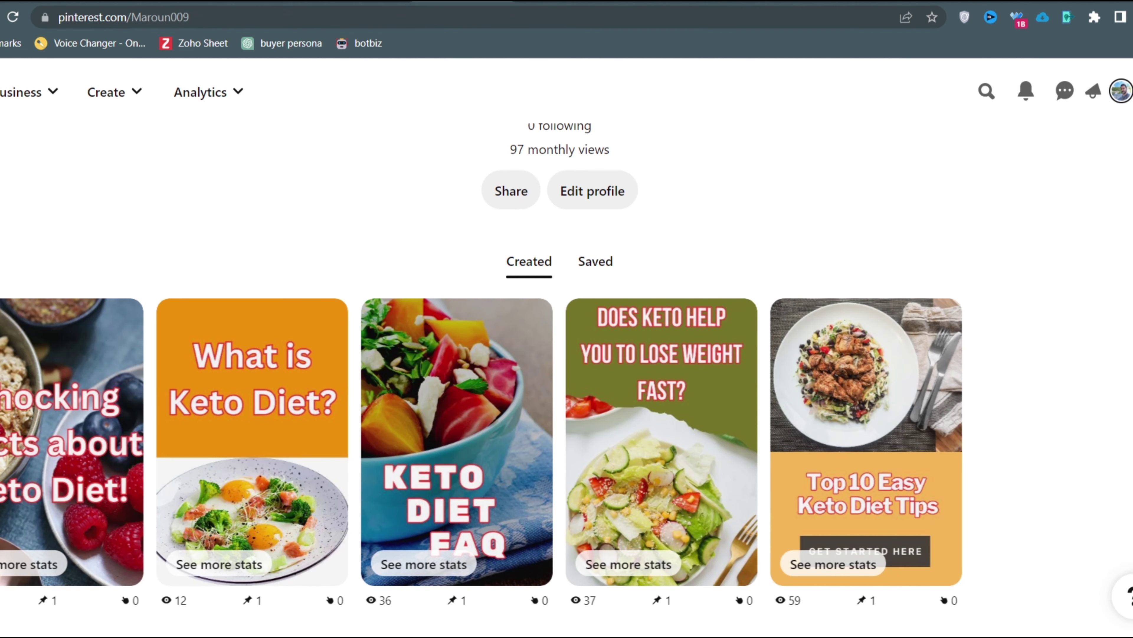
scroll(770, 207, up, 5)
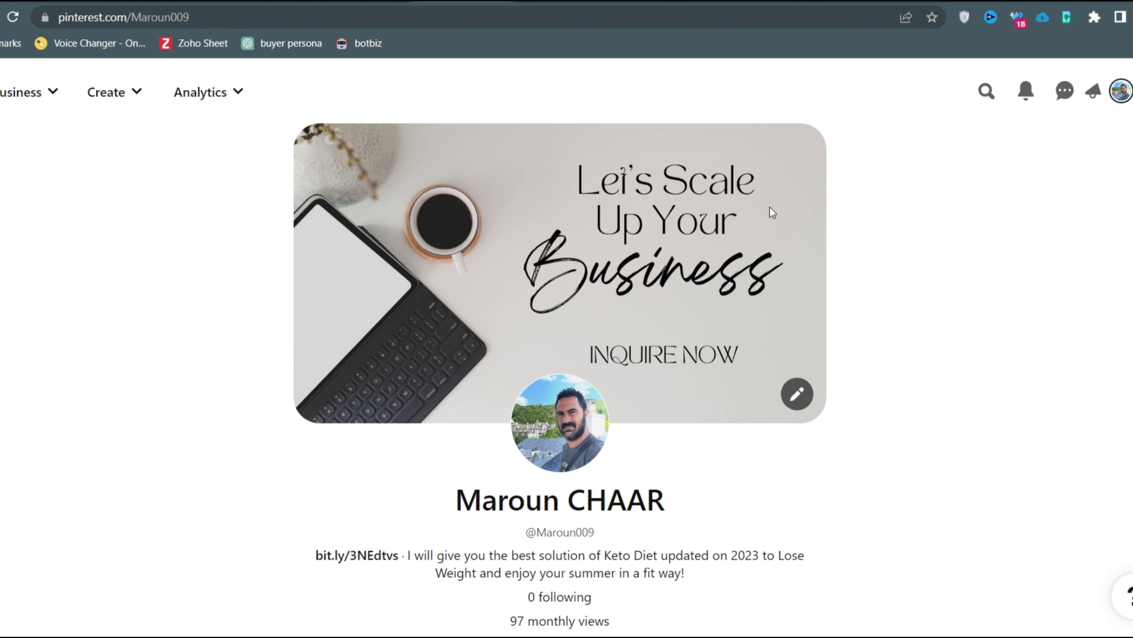
scroll(777, 215, down, 3)
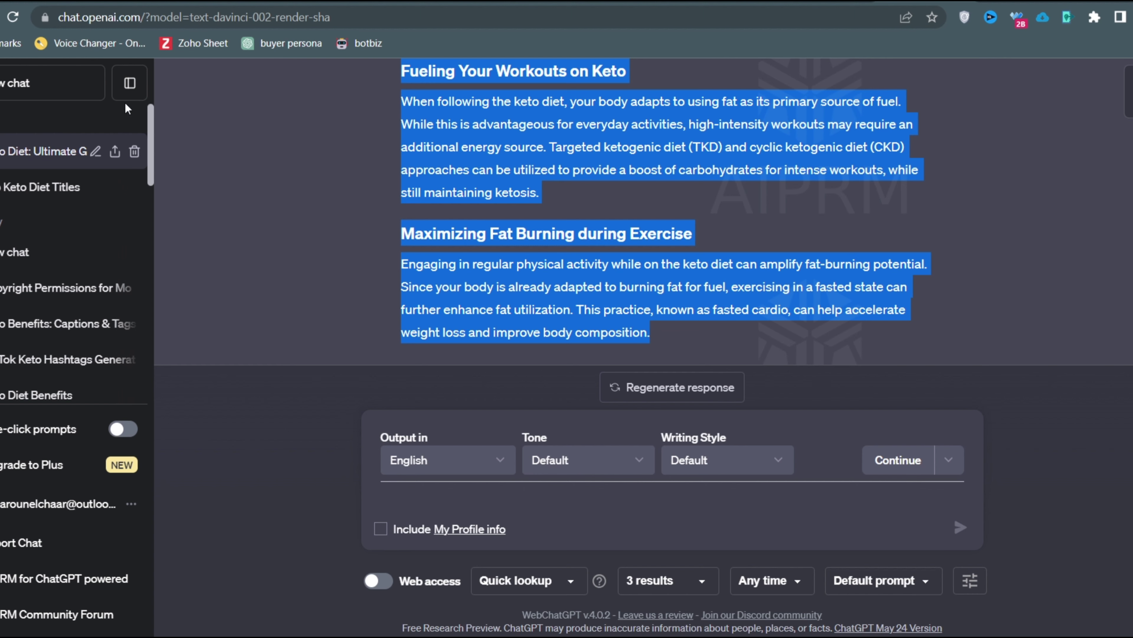
- In a new ChatGPT chat, search AIPRM for "pinterest pin", choose the "Pinterest Pin description" prompt and enter "keto diet" as topic
click(38, 90)
scroll(329, 265, up, 10)
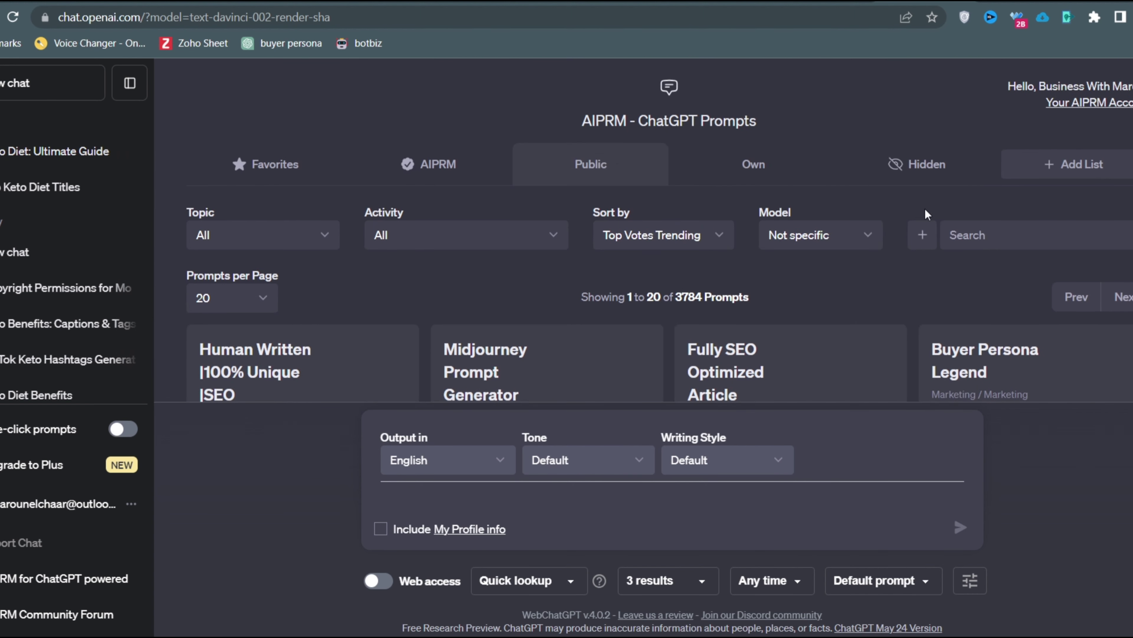
click(991, 239)
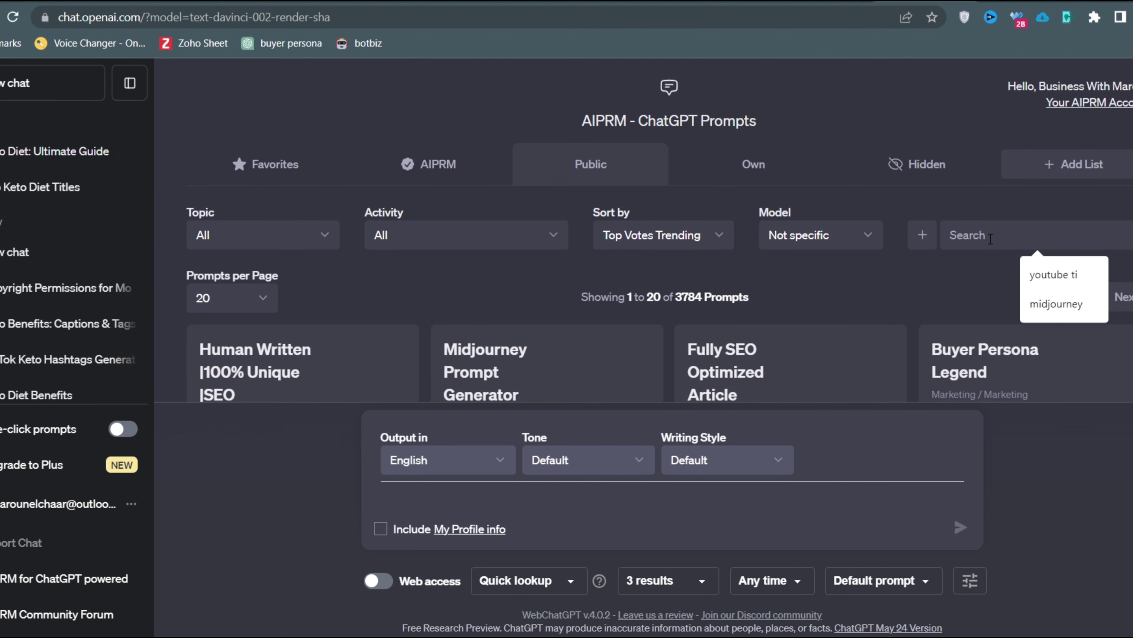
text(pinterest)
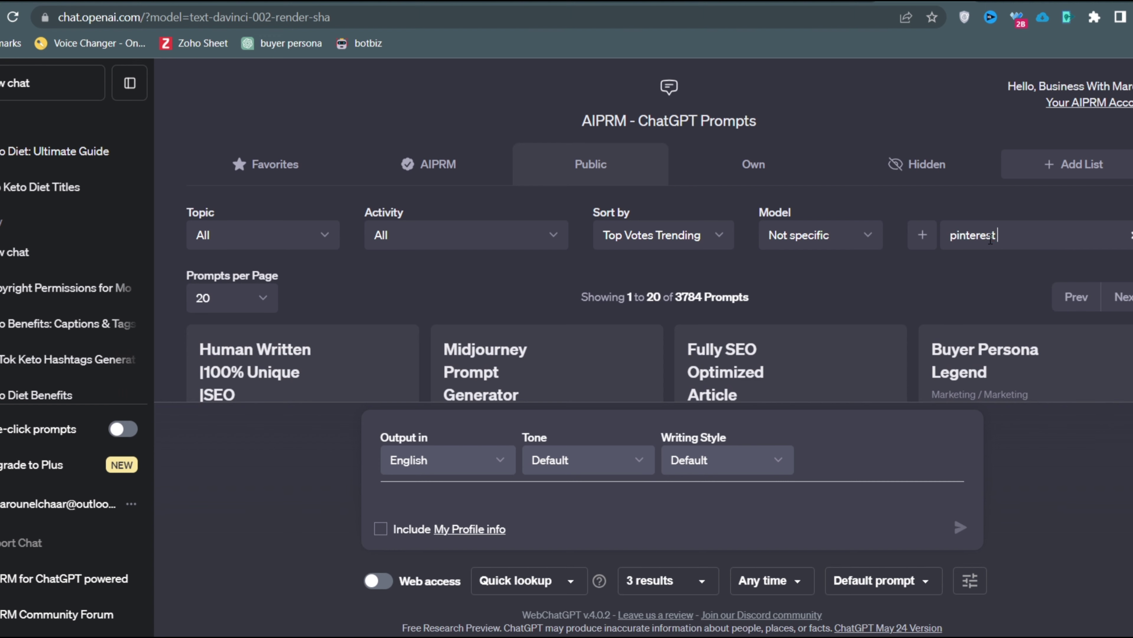
text( pin)
click(308, 262)
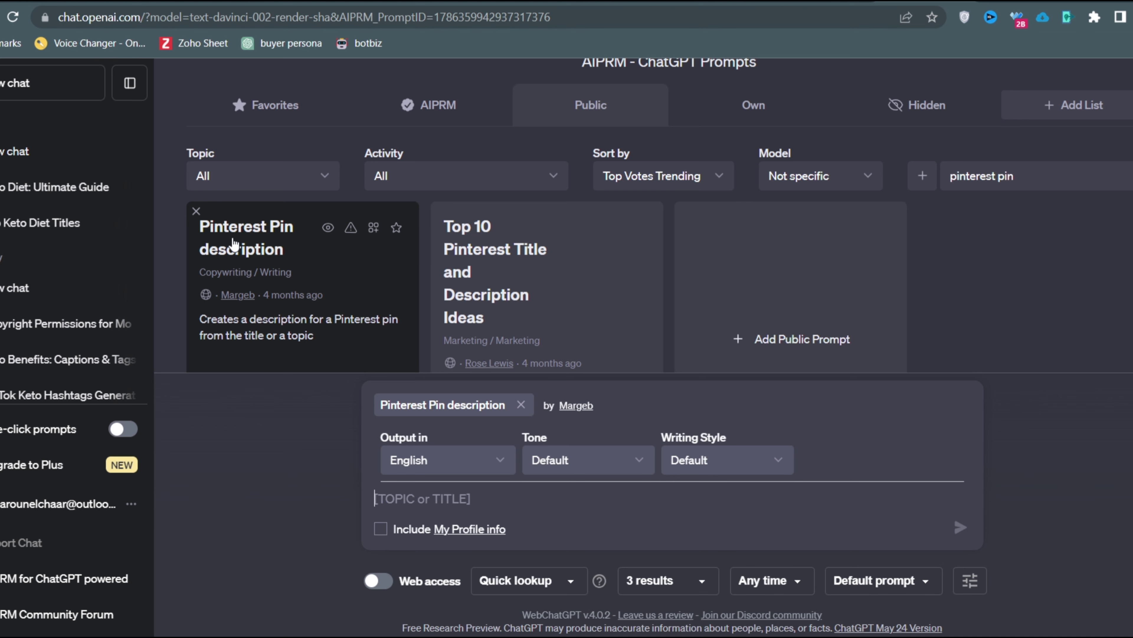
text(ket)
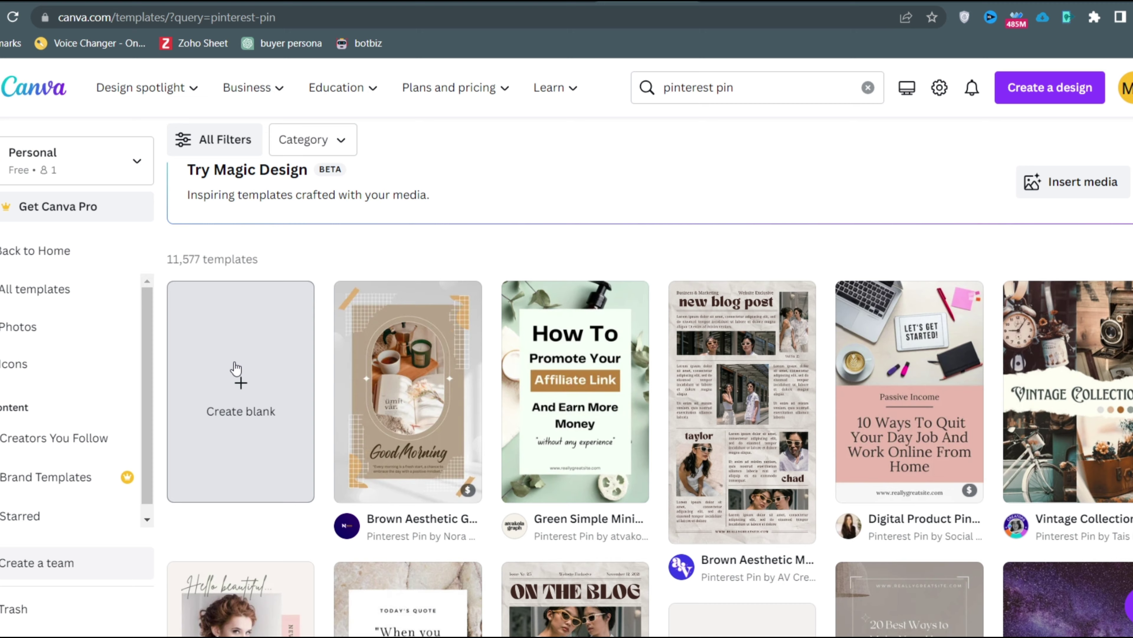
- Start a blank Pinterest pin design in Canva and upload the "How to Start the Keto Diet" image to a new pin on Pinterest
click(236, 369)
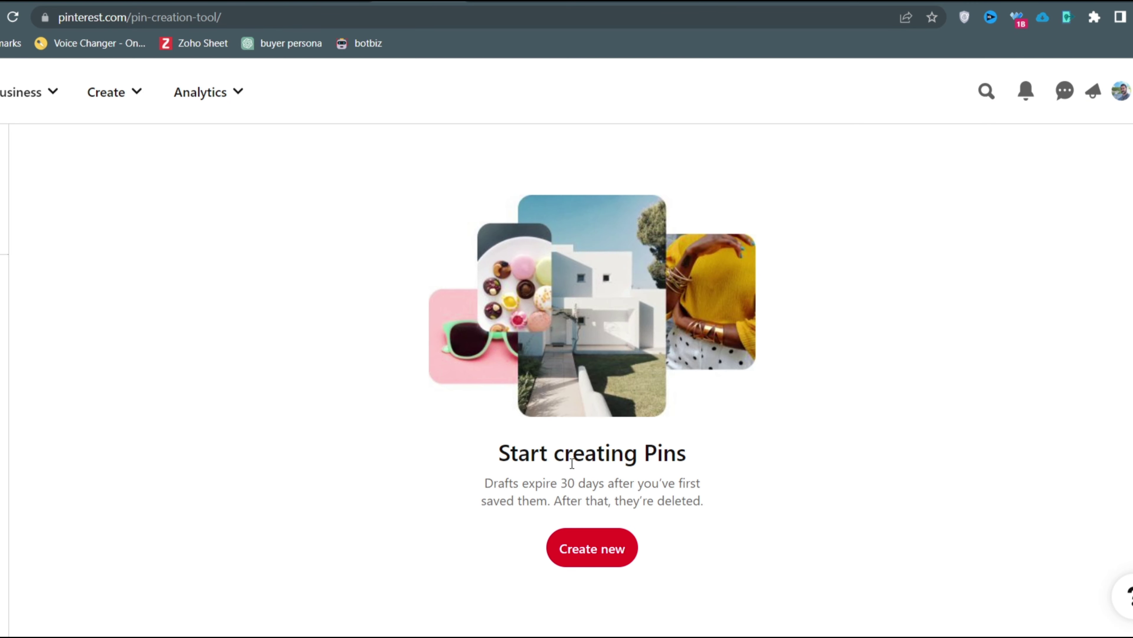
click(606, 557)
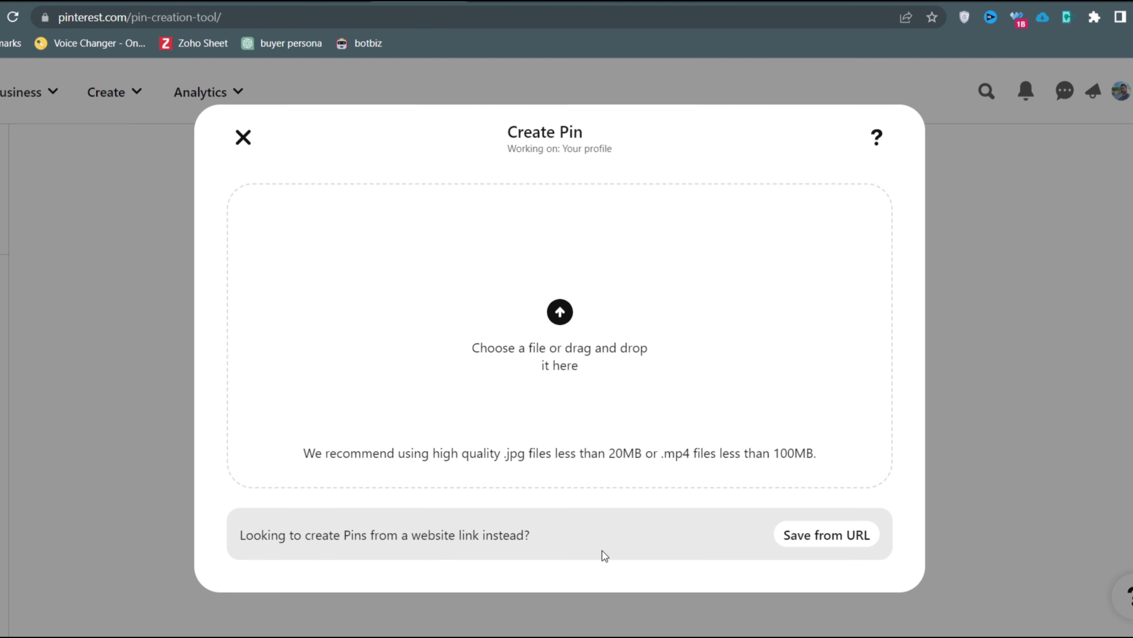
click(560, 311)
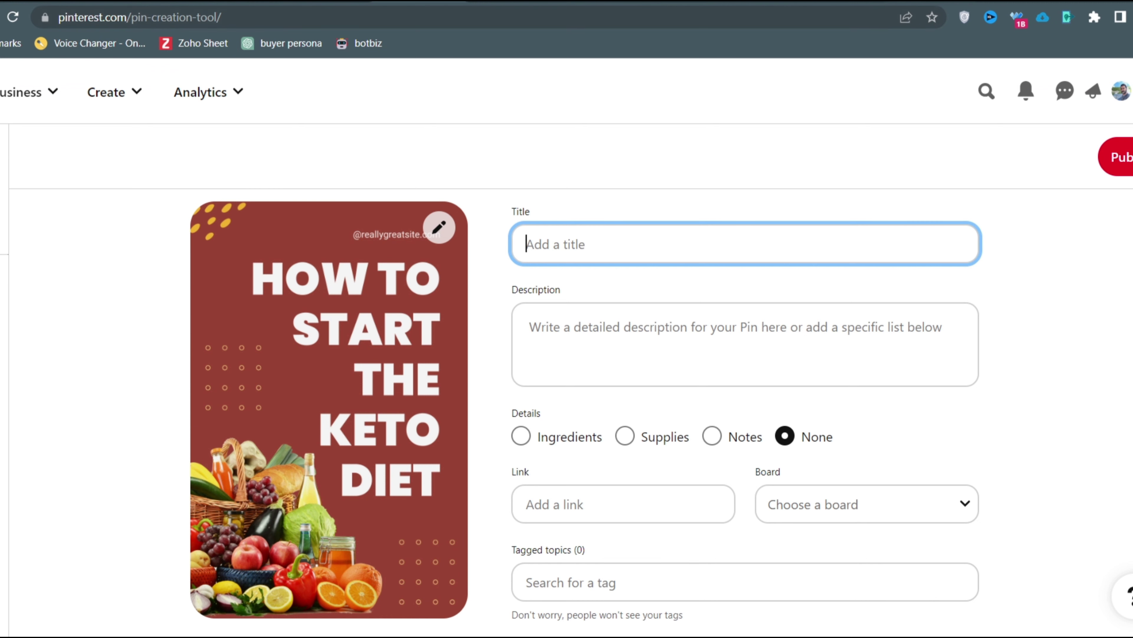
- Copy "Discover the benefits of the keto diet and unlock a healthier lifestyle." from ChatGPT into the Pinterest pin's title
click(797, 59)
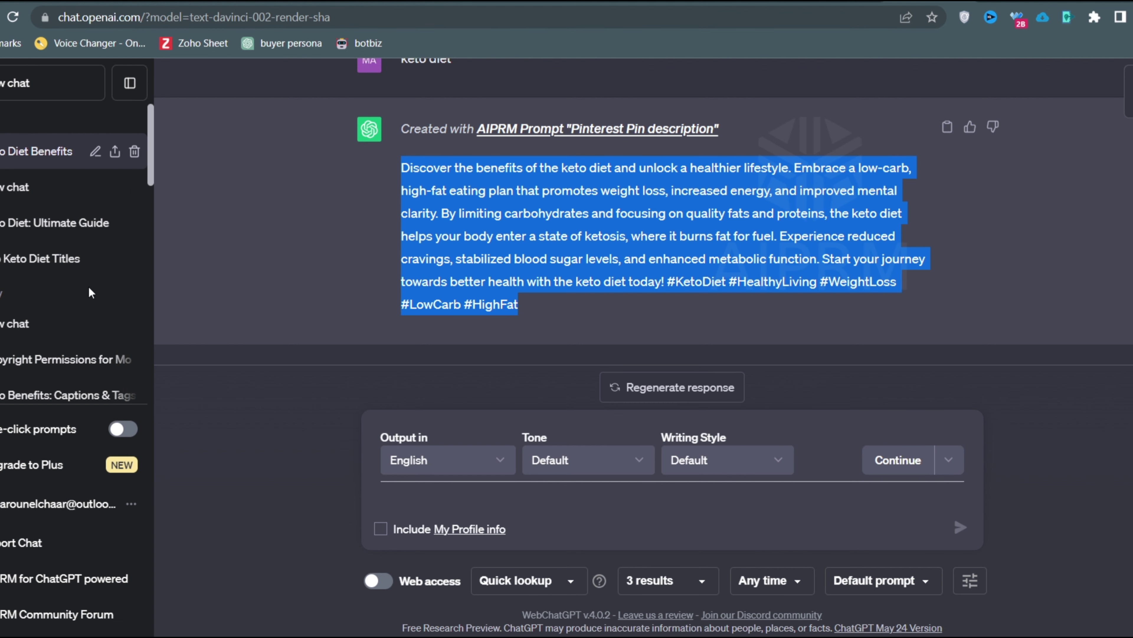
scroll(464, 250, up, 1)
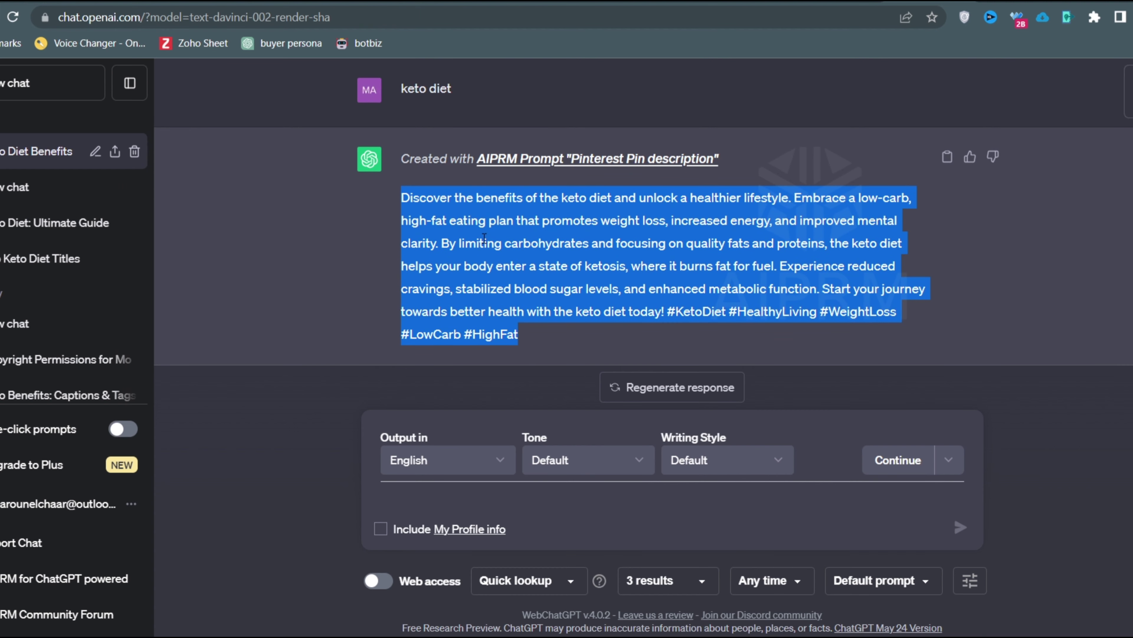
click(464, 218)
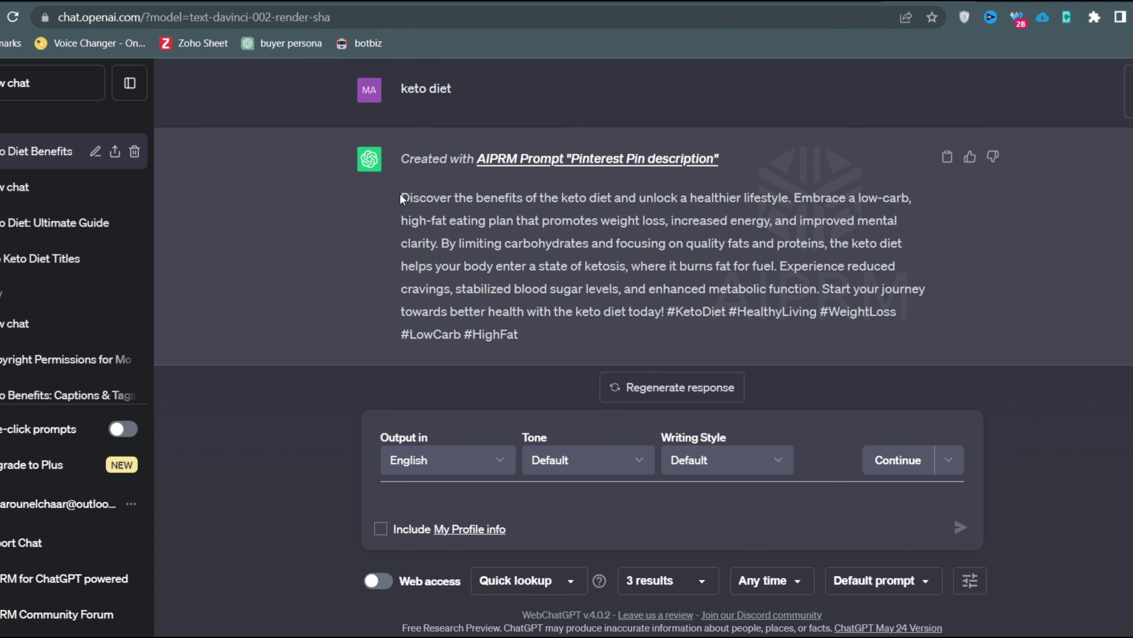
drag(400, 197, 791, 197)
key(ctrl+c)
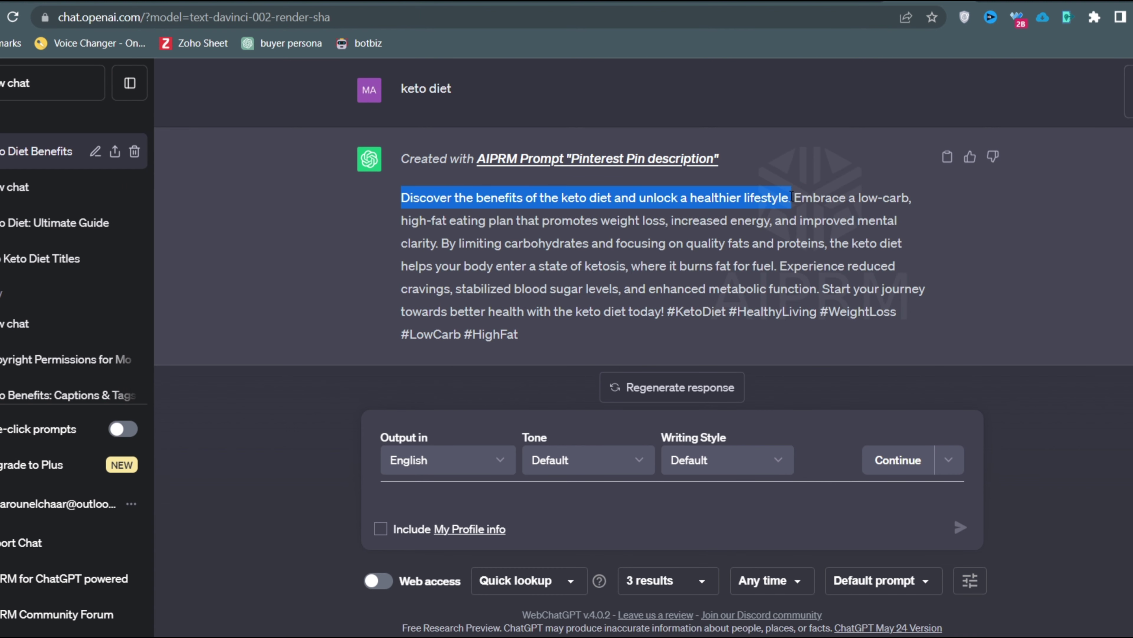
key(ctrl+Tab)
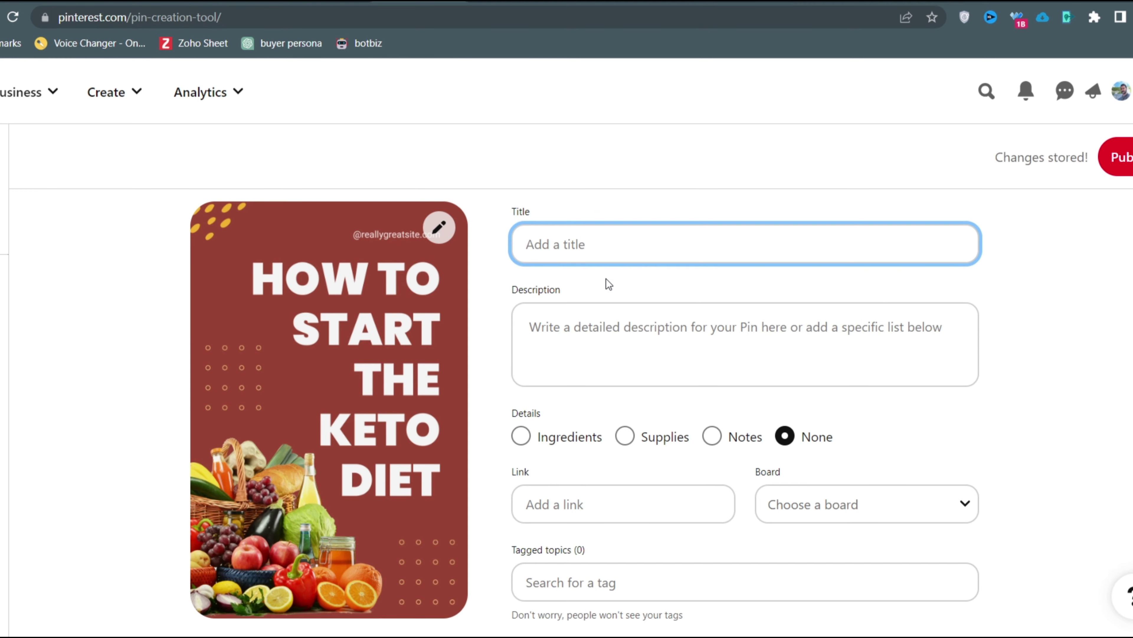
key(ctrl+v)
key(ctrl+shift+Tab)
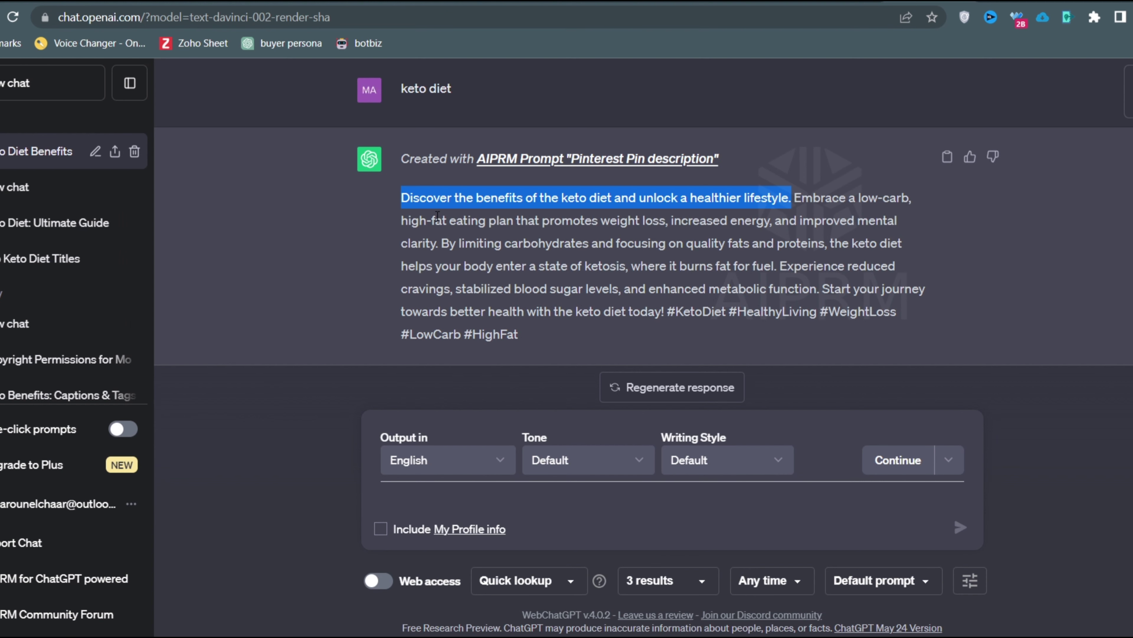
- Copy ChatGPT's pin text into the Pinterest pin's description and its hashtags #KetoDiet #HealthyLiving #WeightLoss #LowCarb #HighFat into the tagged topics
mouse_move(401, 197)
mouse_down()
mouse_move(507, 245)
mouse_move(528, 315)
mouse_up()
click(667, 313)
drag(667, 313, 519, 335)
key(ctrl+c)
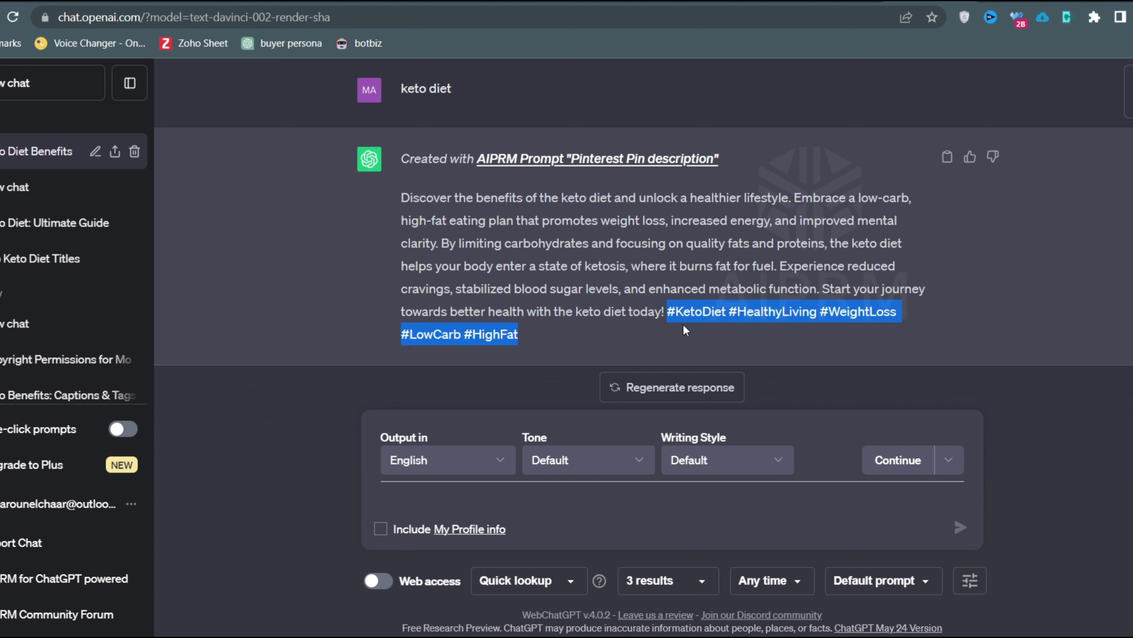
key(ctrl+Tab)
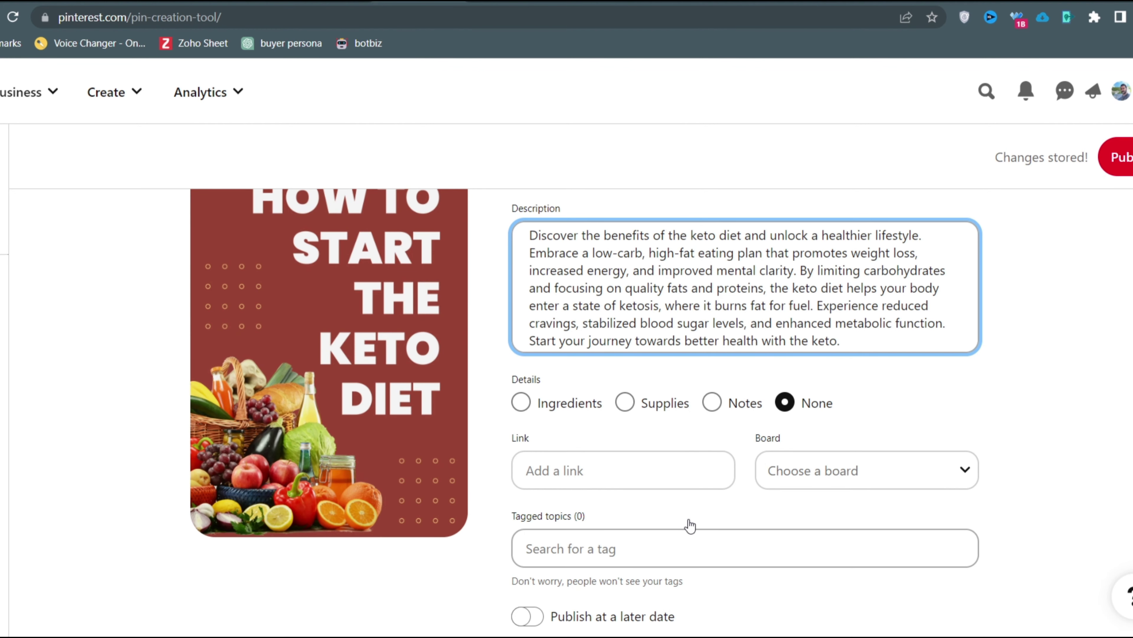
click(667, 545)
key(ctrl+v)
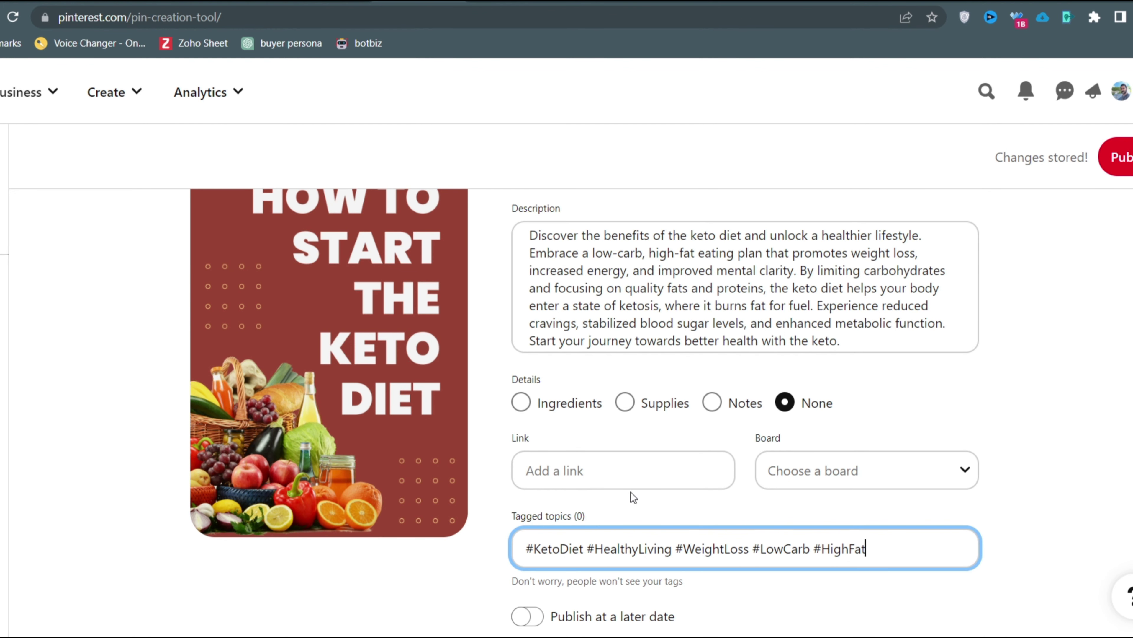
- Switch to the keto site in Google Sites and copy its published site link
click(624, 471)
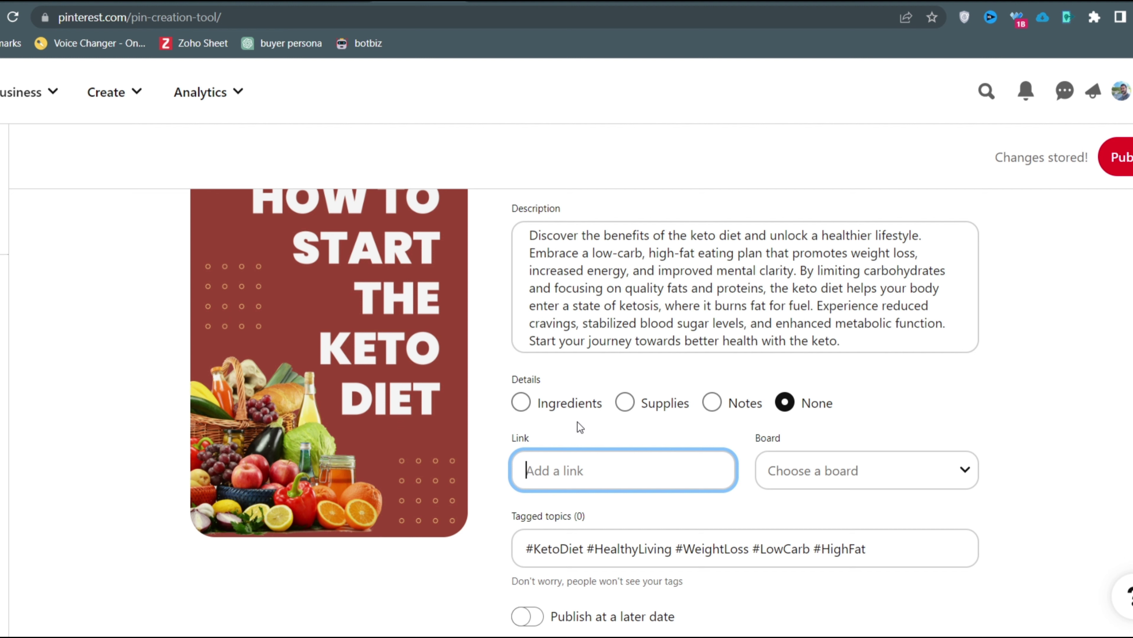
key(ctrl+Tab)
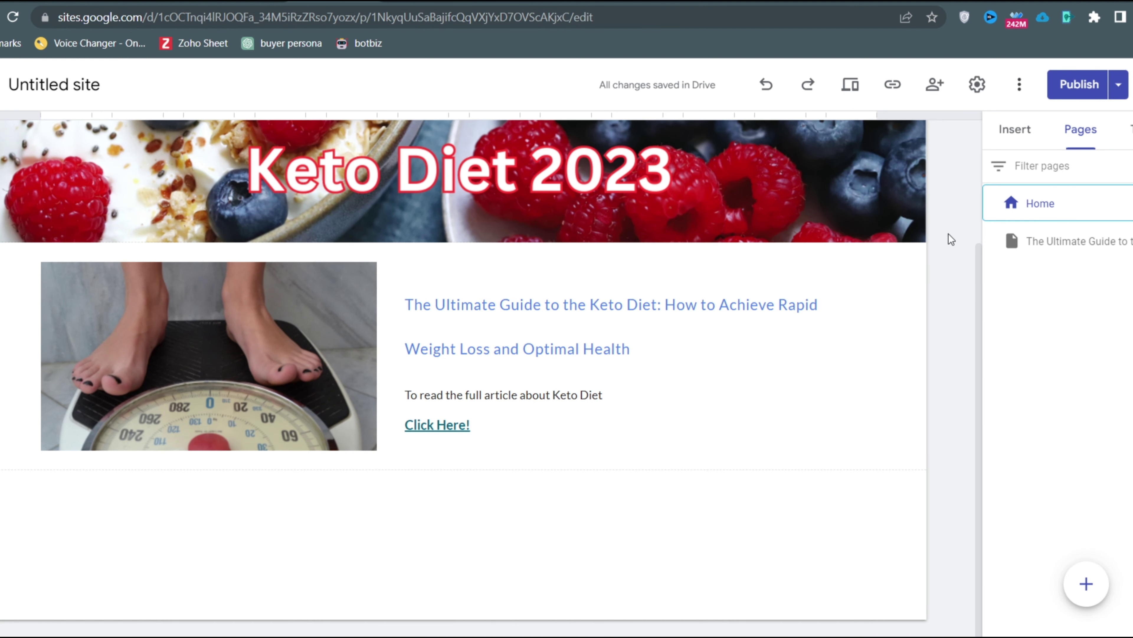
click(891, 87)
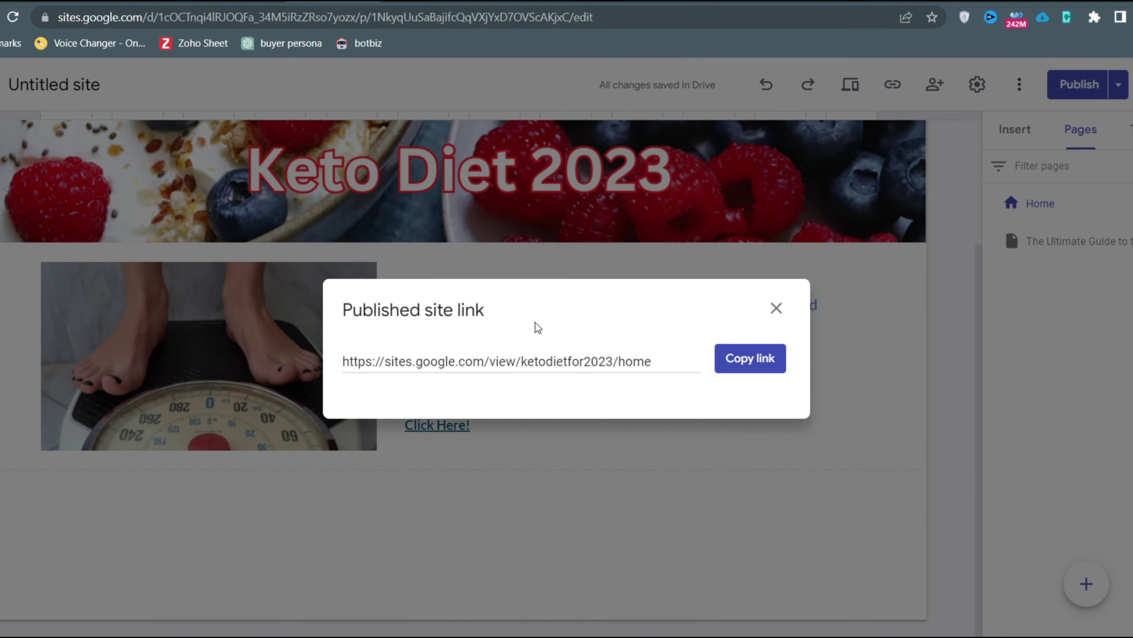
click(750, 359)
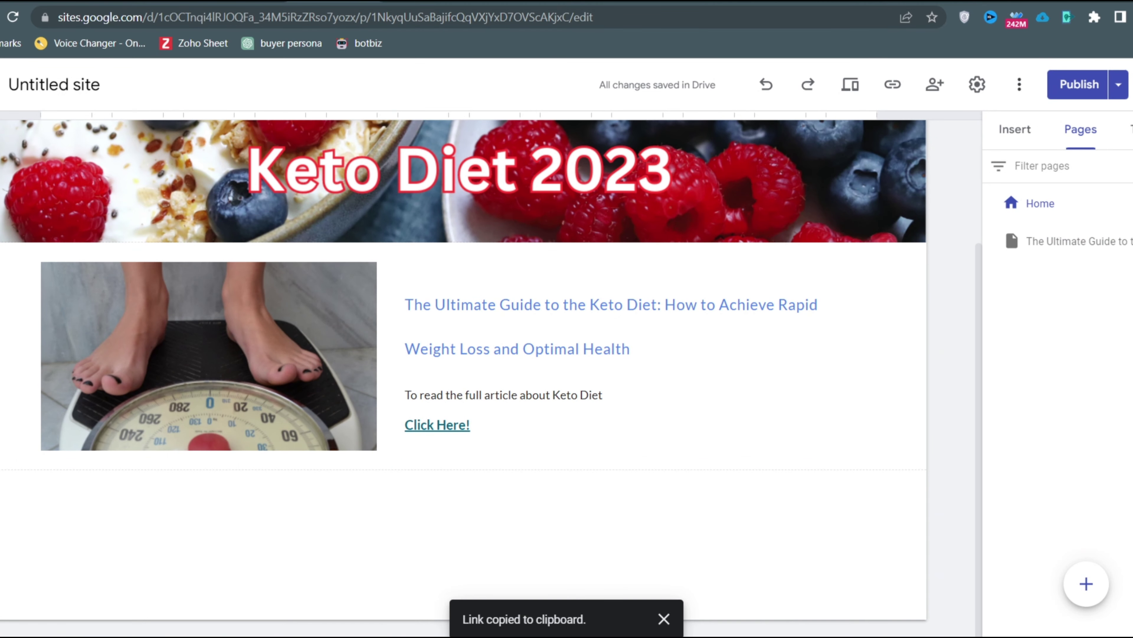
- Open Bitly in a new tab, create a short link for the copied site address and copy the short link
key(ctrl+t)
text(bit)
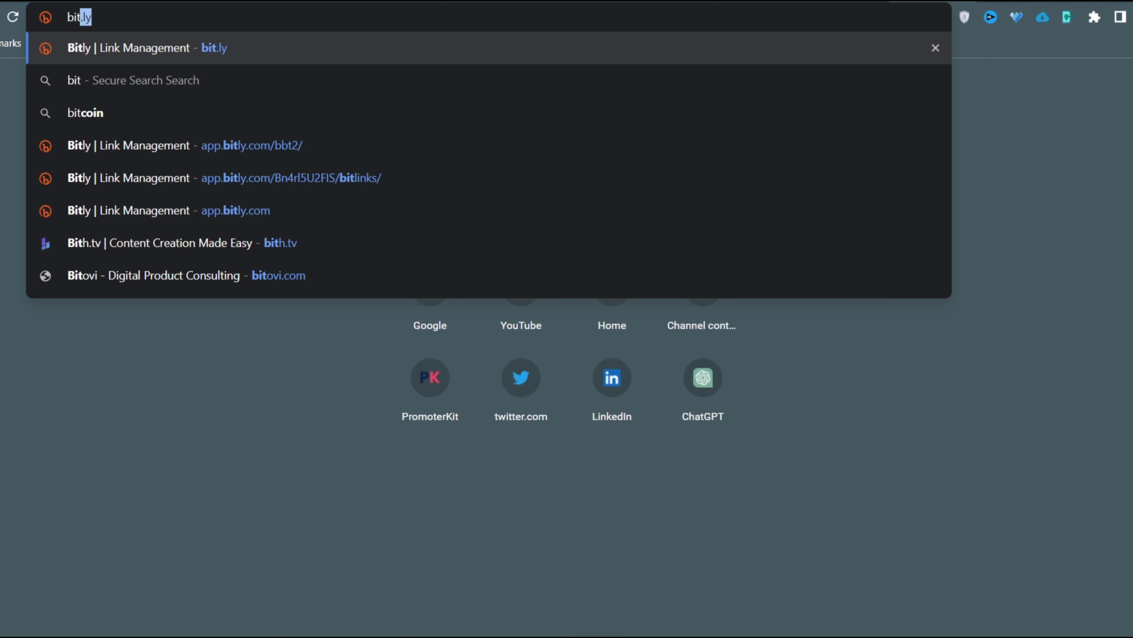
key(Return)
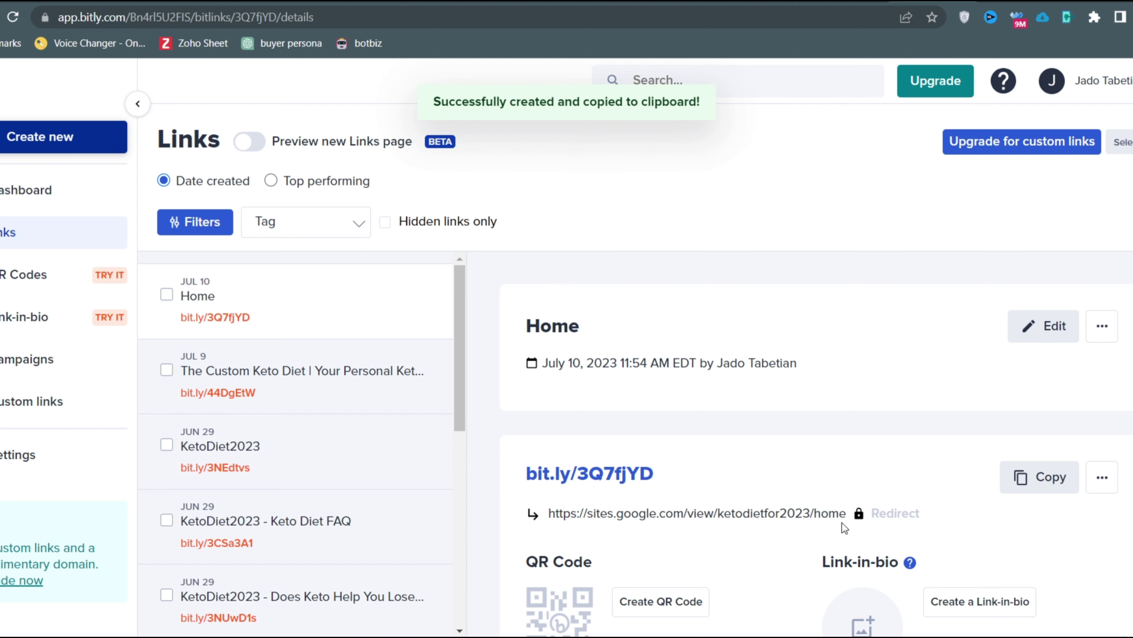
click(1040, 476)
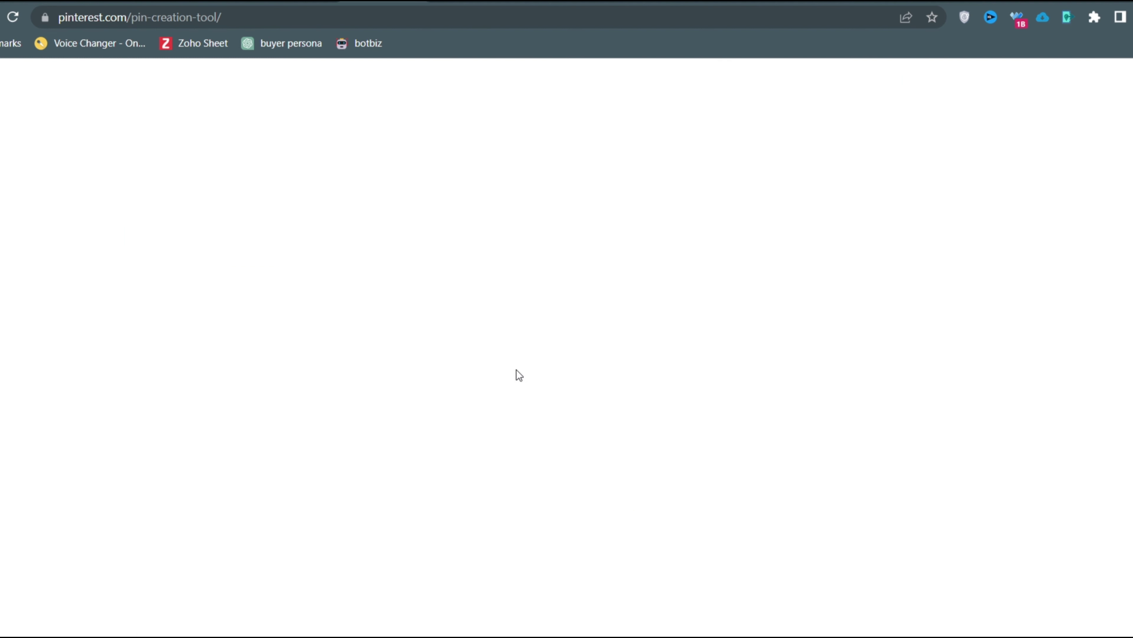
click(602, 455)
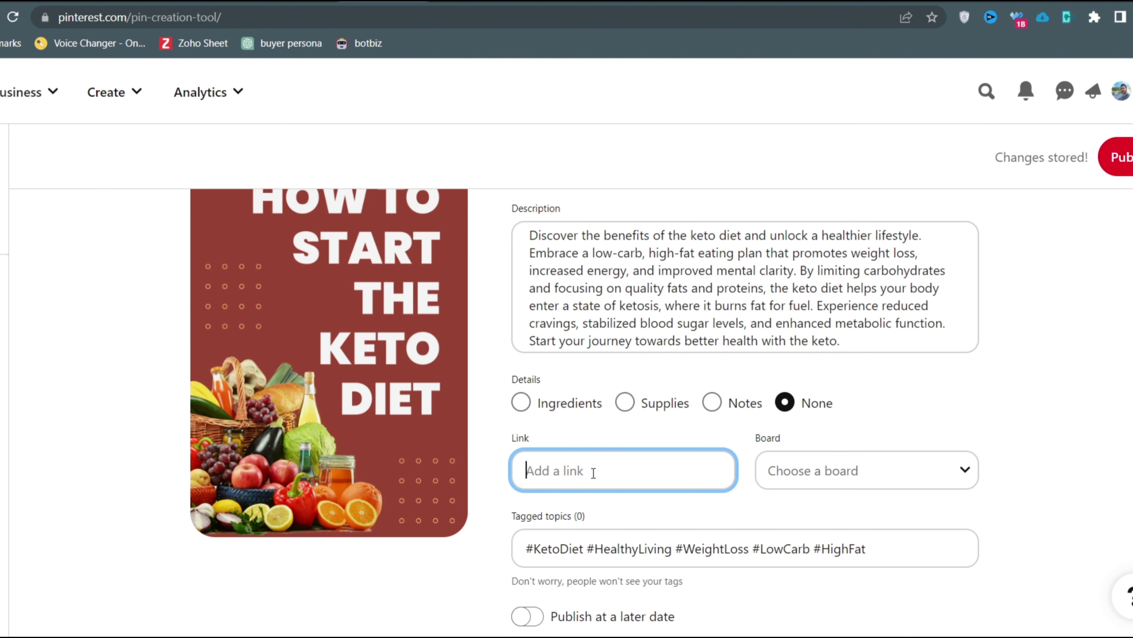
key(ctrl+v)
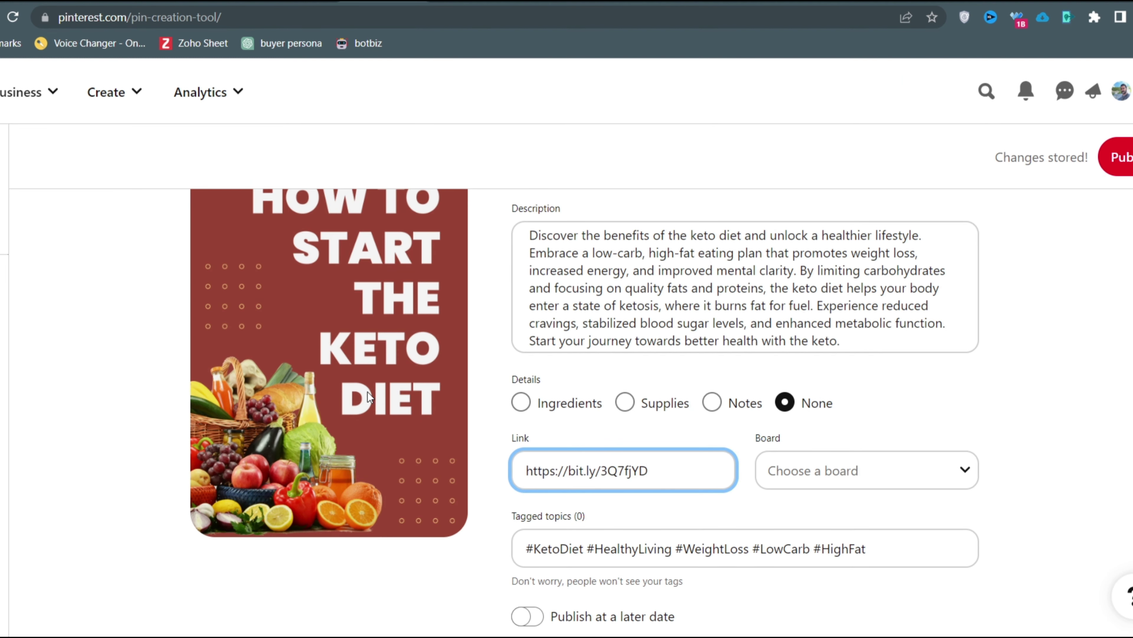
scroll(368, 397, up, 2)
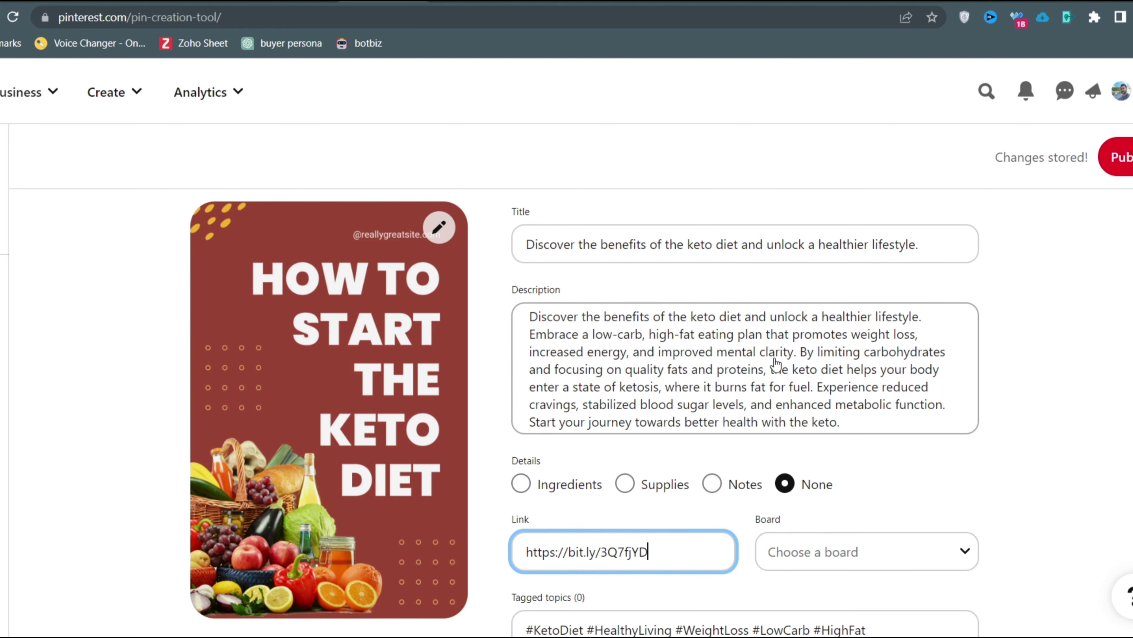
scroll(776, 364, down, 3)
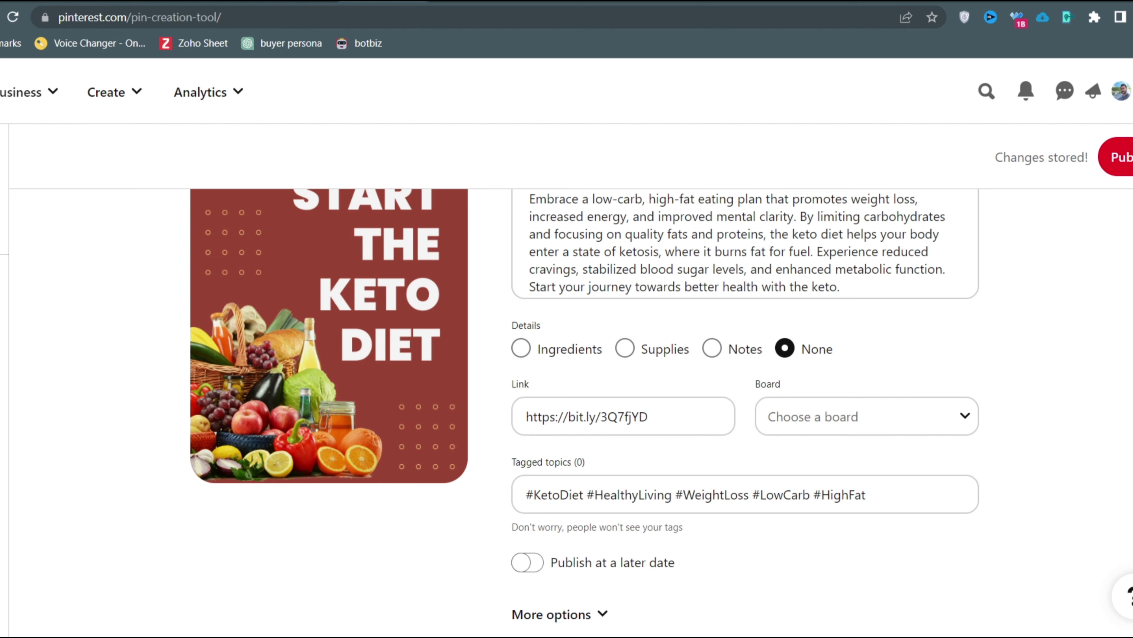
click(620, 413)
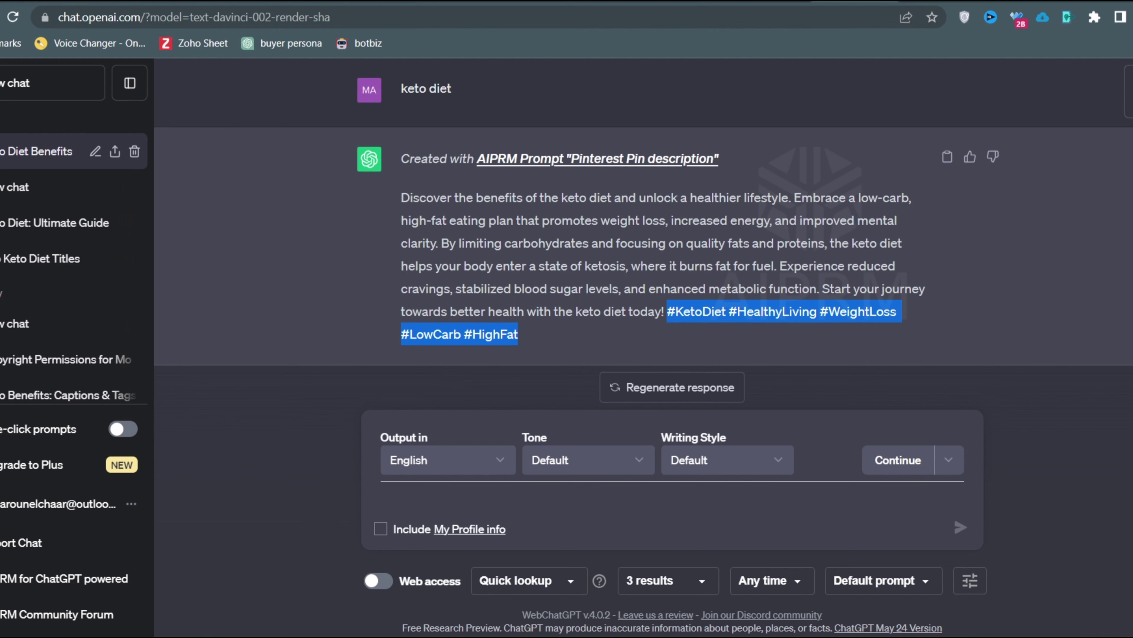
- Switch to ChatGPT, copy the voiceover paragraph starting "The Keto Diet is a low-carb" from the keto video script, and switch to Pictory
click(7, 91)
scroll(759, 293, up, 5)
drag(502, 242, 534, 305)
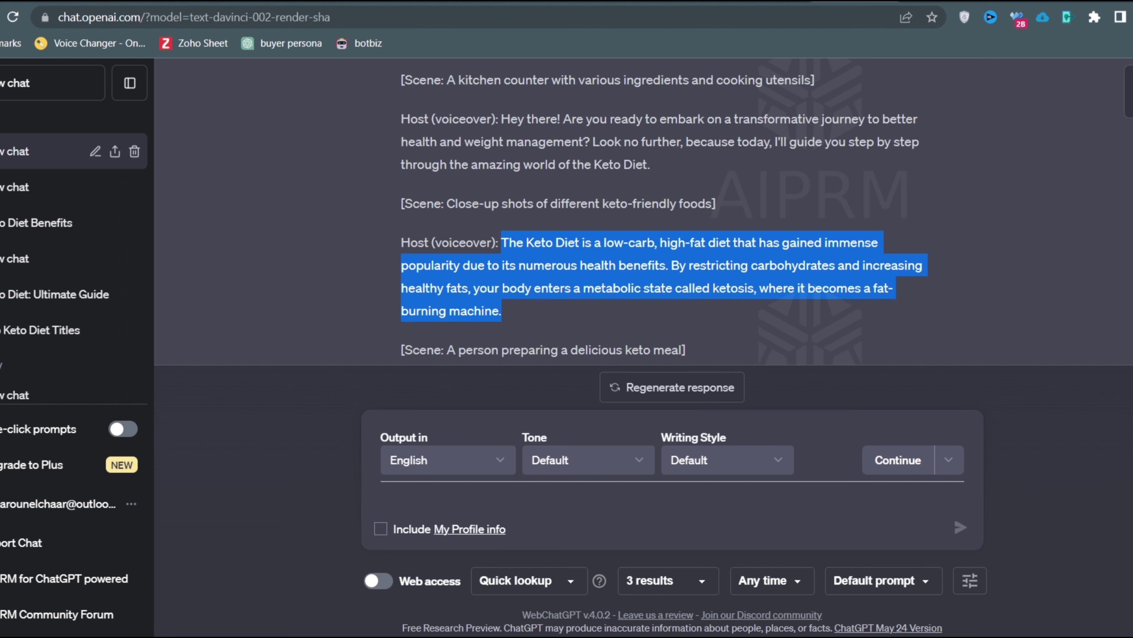
key(alt+Tab)
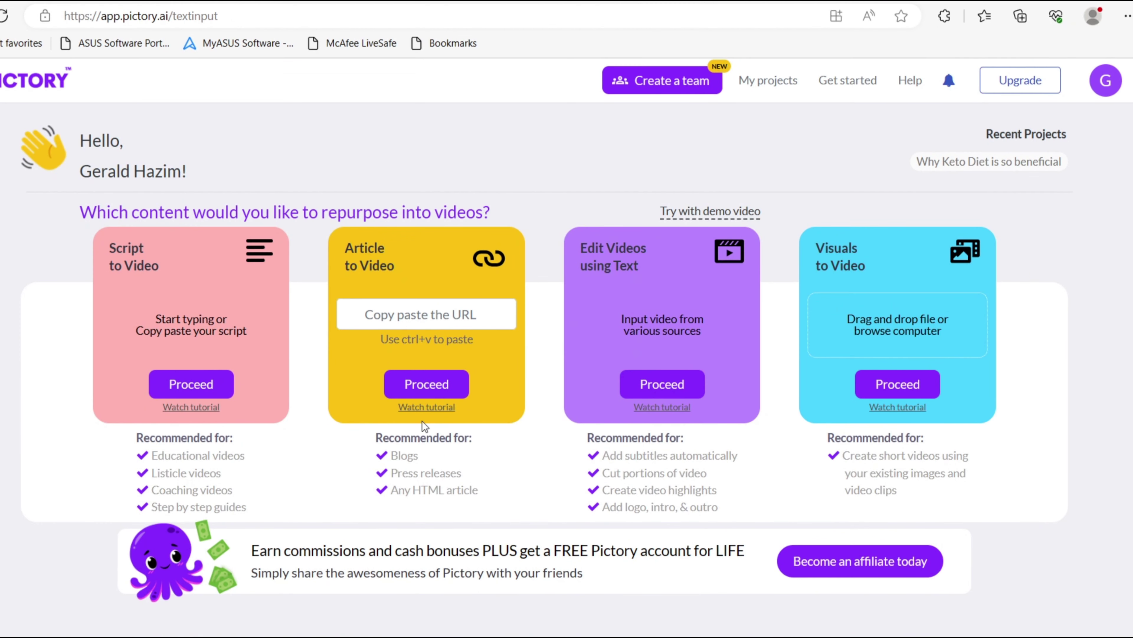
- Start a Script to Video project, insert the copied voiceover paragraph and put its second sentence on a new line
click(211, 392)
click(213, 275)
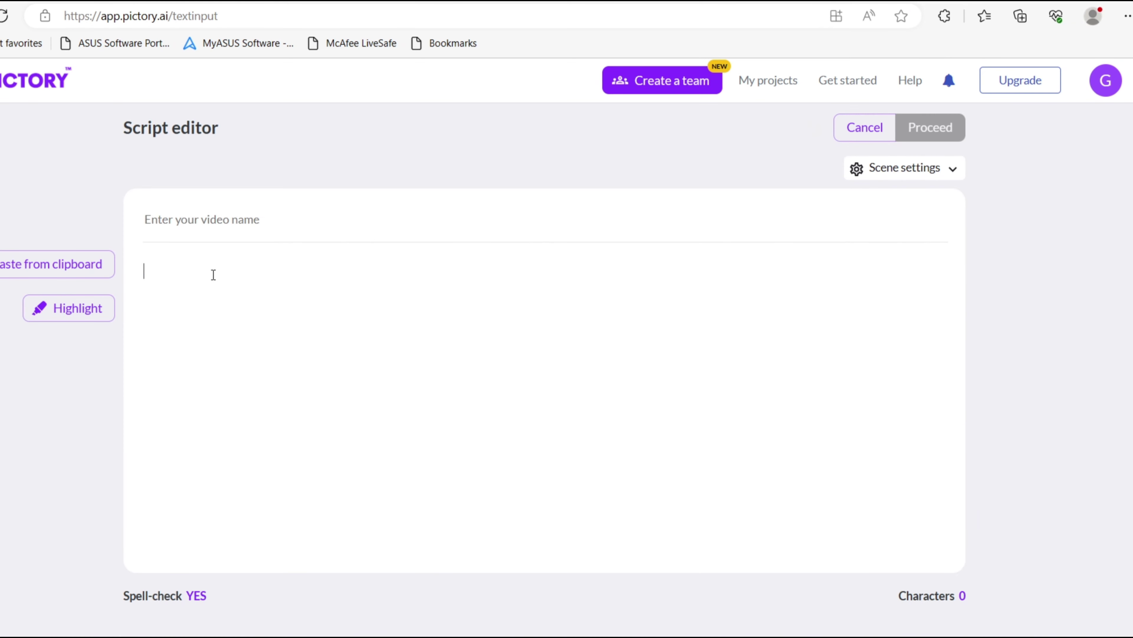
key(ctrl+v)
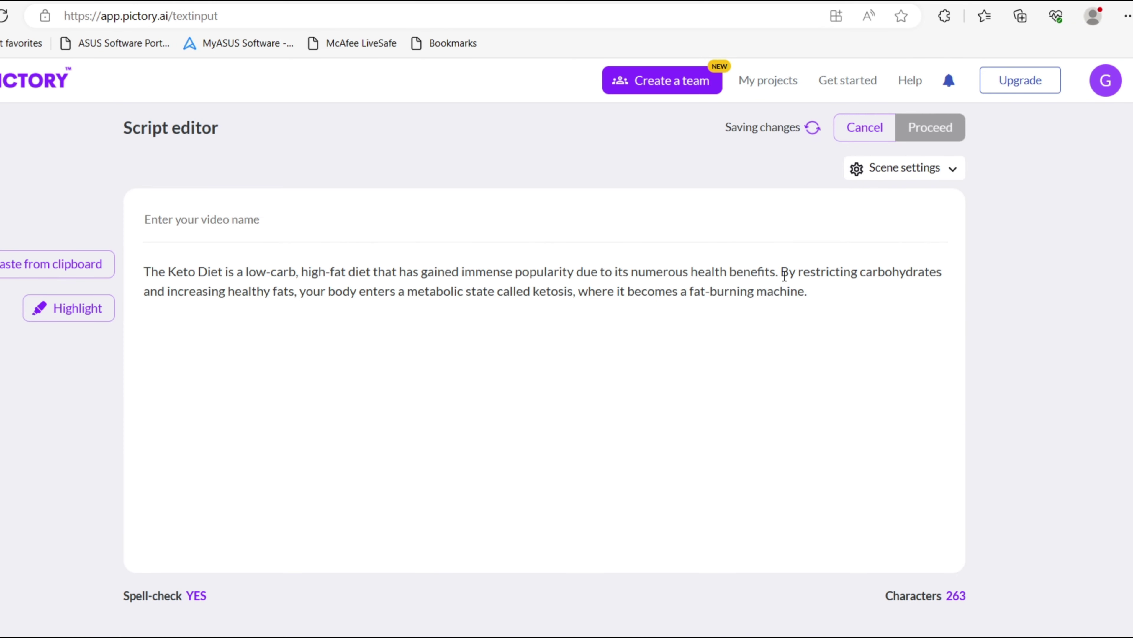
click(785, 275)
key(Return)
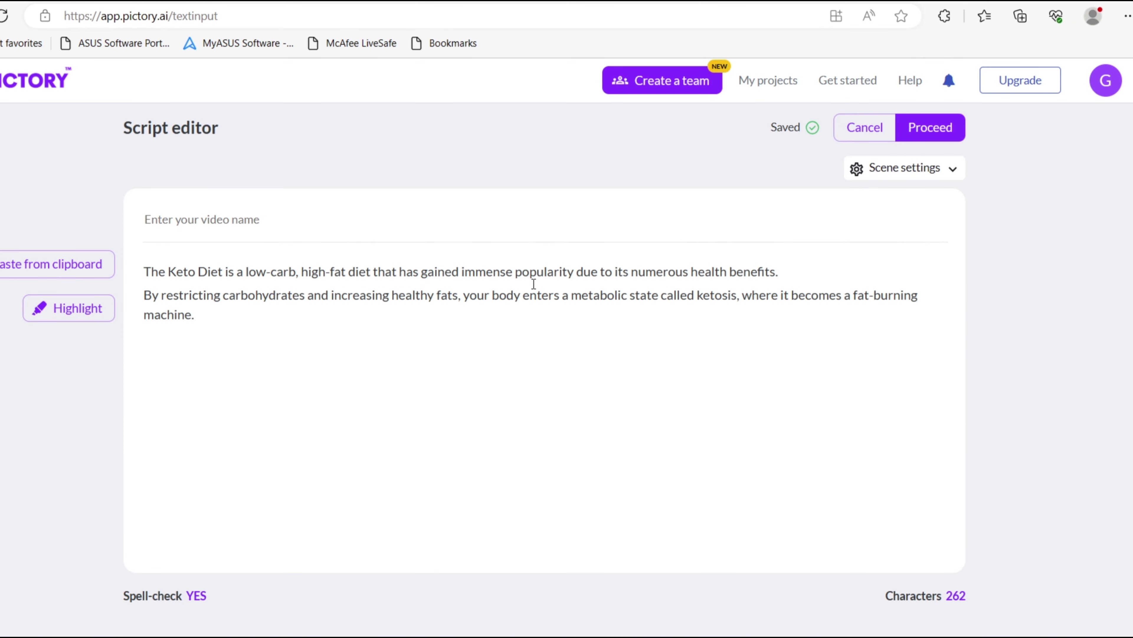
- Add the cauliflower pizza and ketone meter voiceover passages from ChatGPT to the Pictory script, with each sentence on its own line
key(alt+Tab)
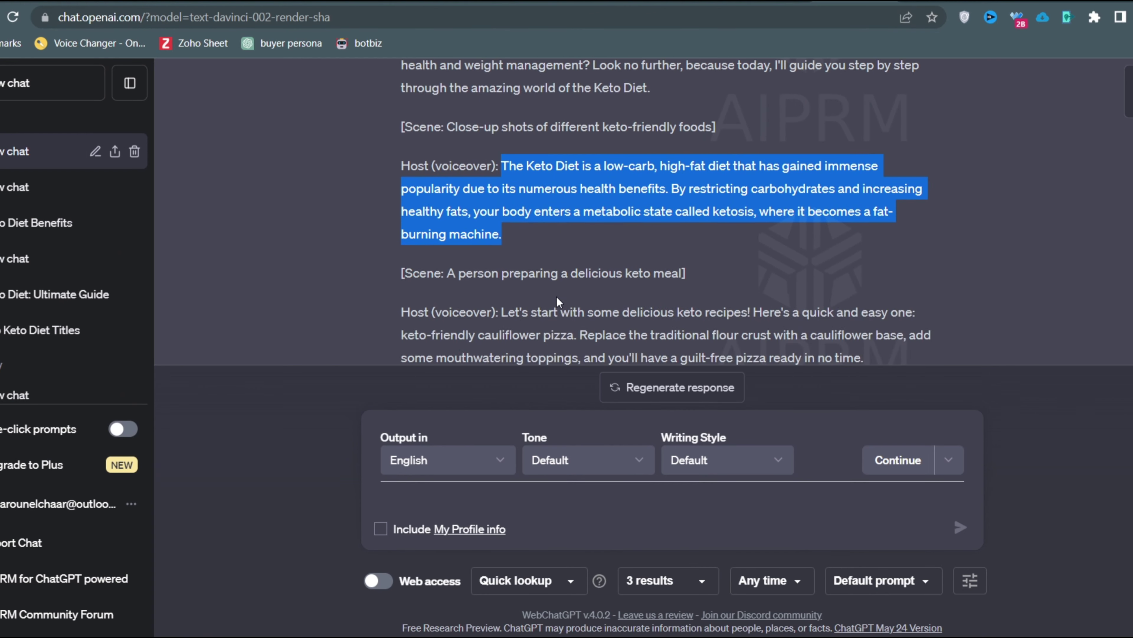
scroll(558, 301, down, 4)
mouse_move(501, 142)
mouse_down()
mouse_move(576, 172)
mouse_move(867, 200)
mouse_up()
key(ctrl+c)
key(alt+Tab)
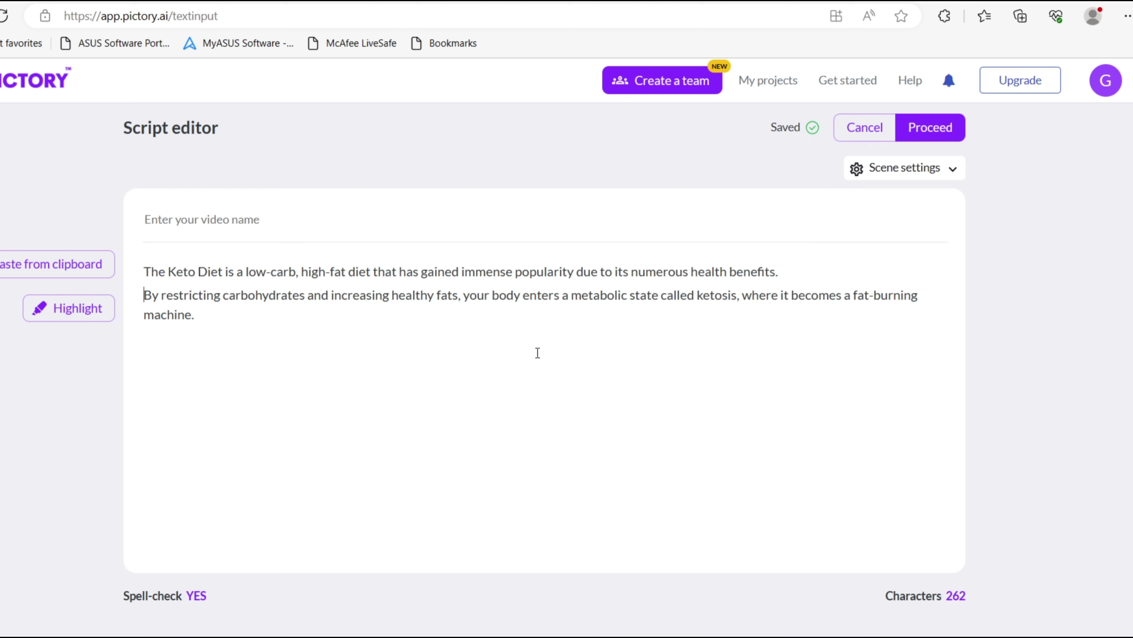
key(ctrl+v)
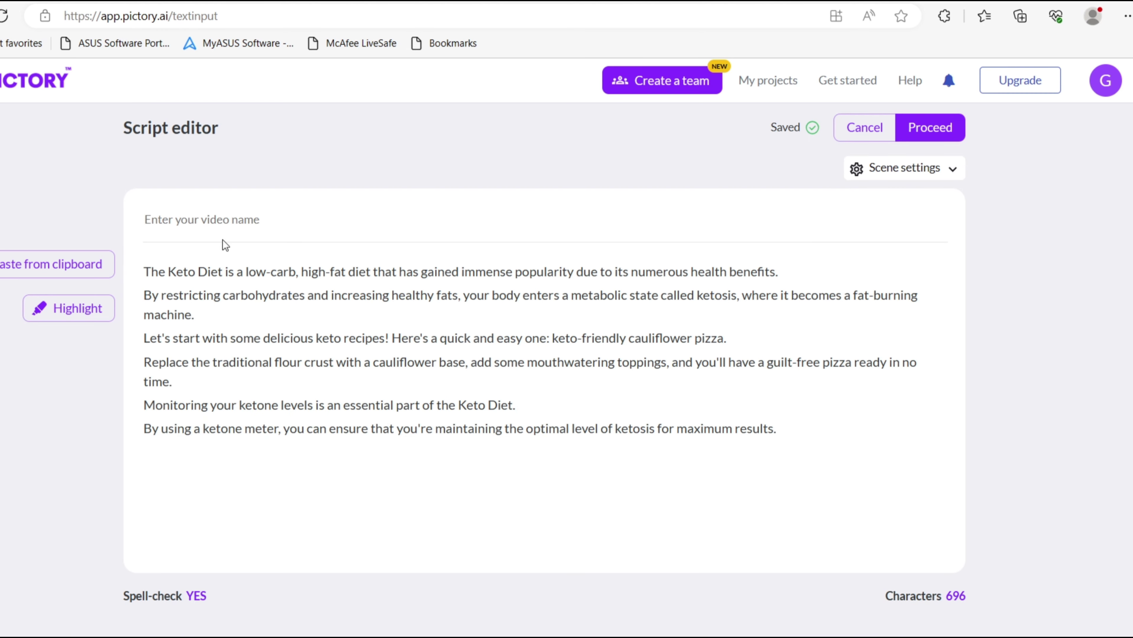
- Generate a vertical video storyboard from the script with the Corporate template and select scene 4
drag(868, 444, 167, 269)
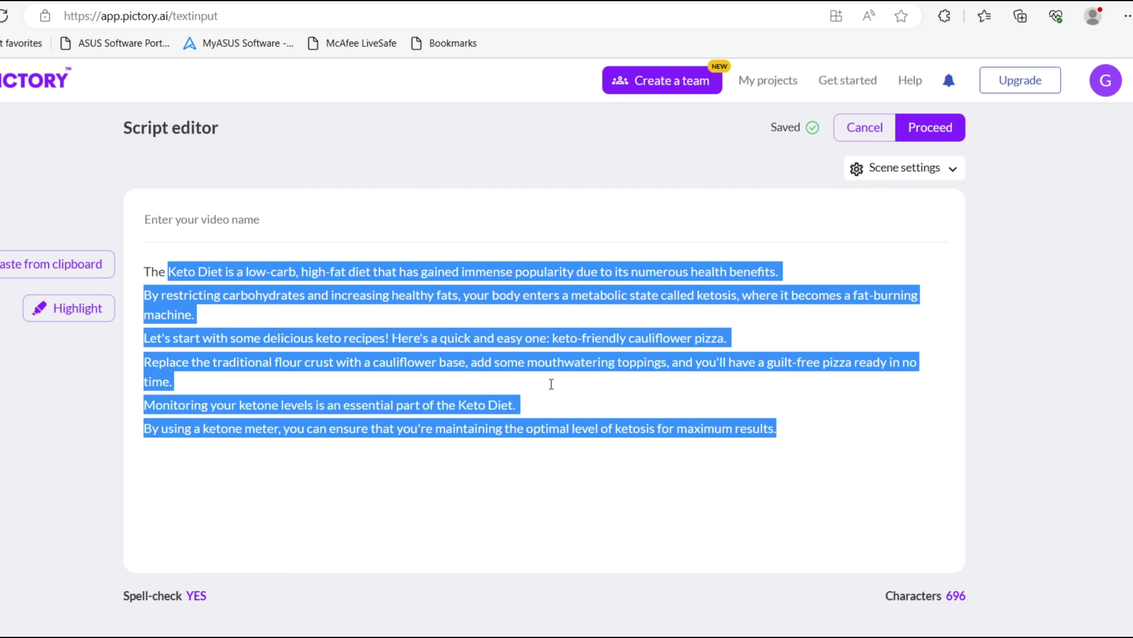
click(931, 128)
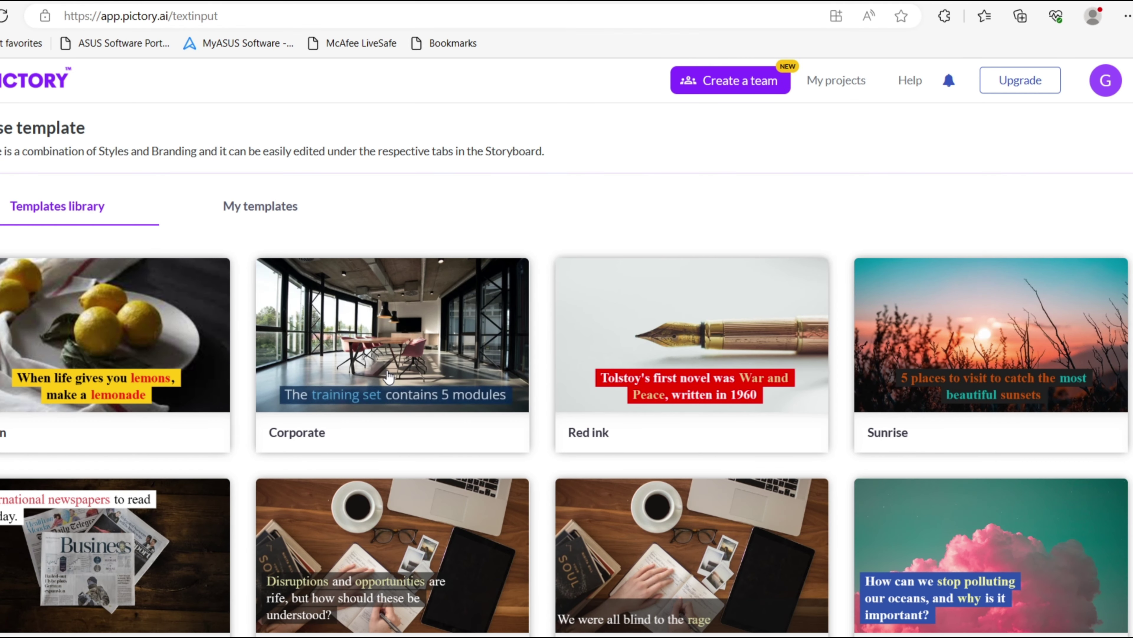
mouse_move(389, 376)
click(391, 349)
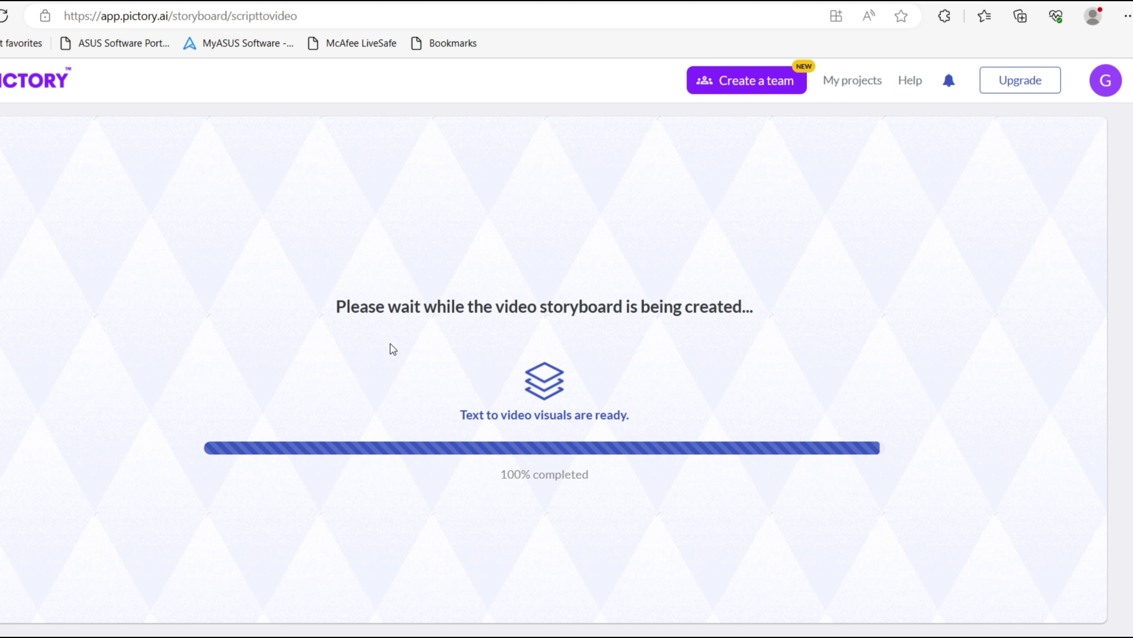
click(963, 567)
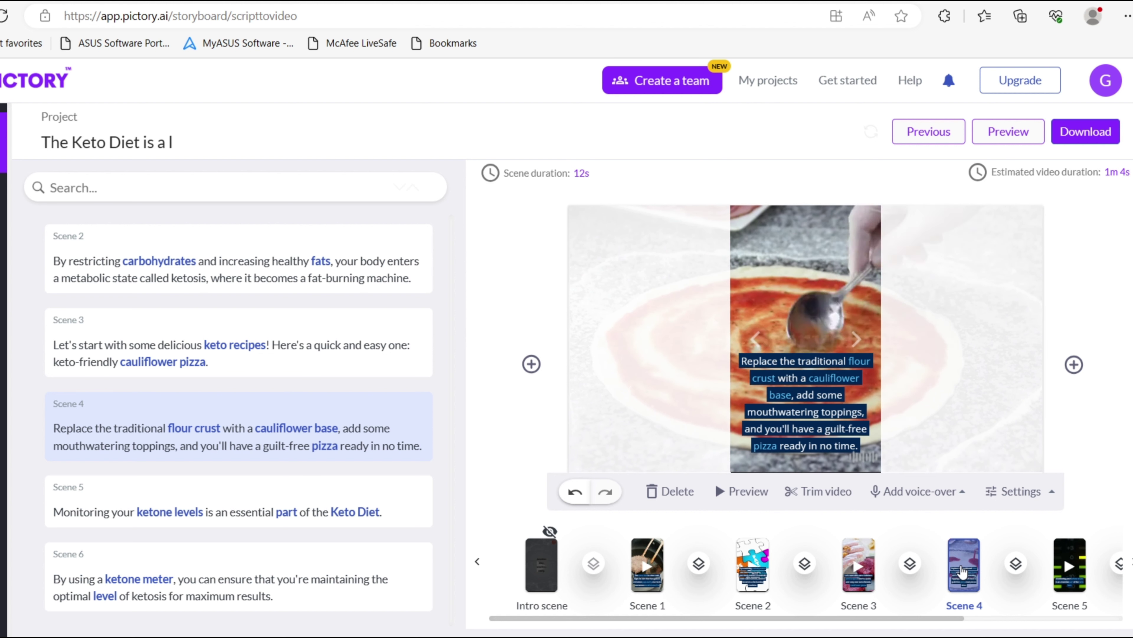